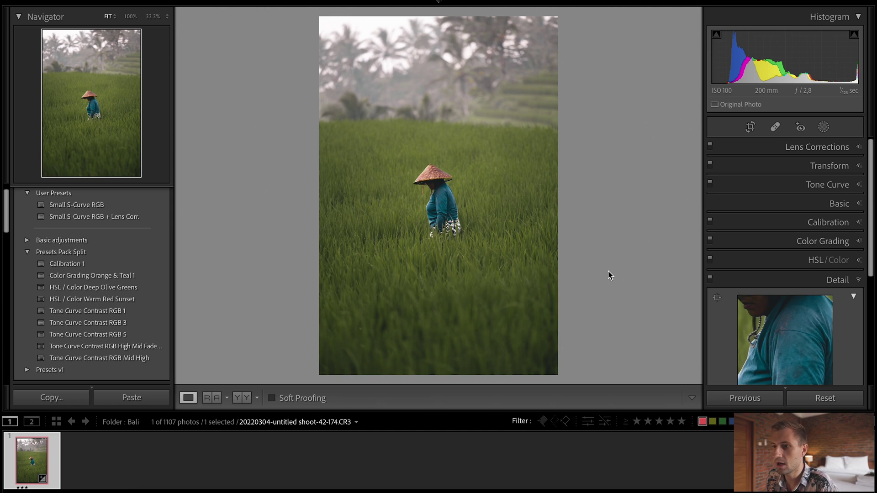
# - After a quick before/after comparison, add a Select Subject mask isolating the woman
pyautogui.press('y')
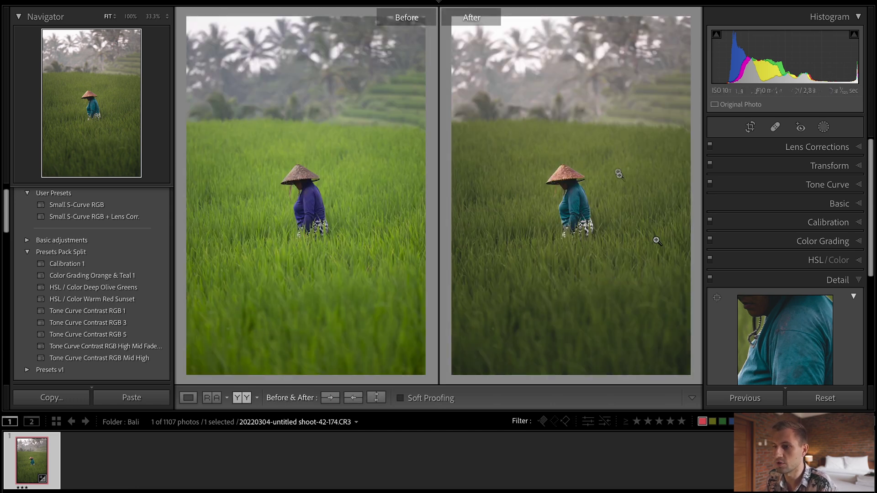
pyautogui.press('y')
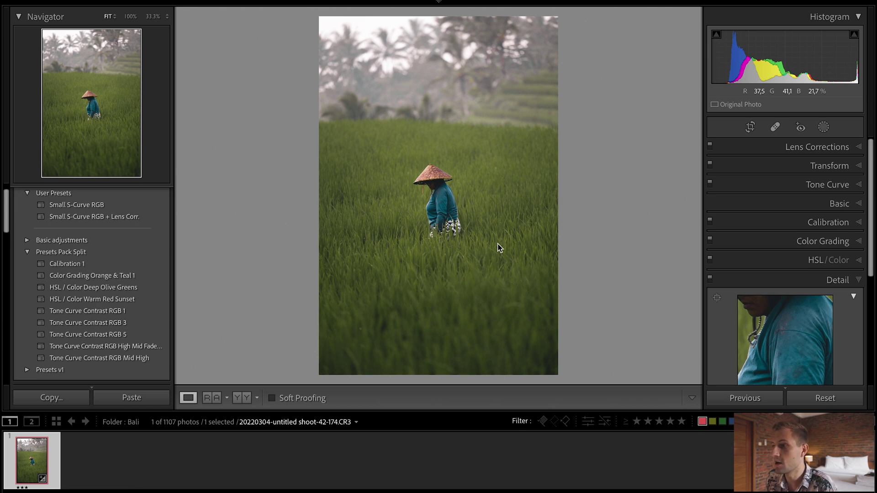
pyautogui.click(823, 128)
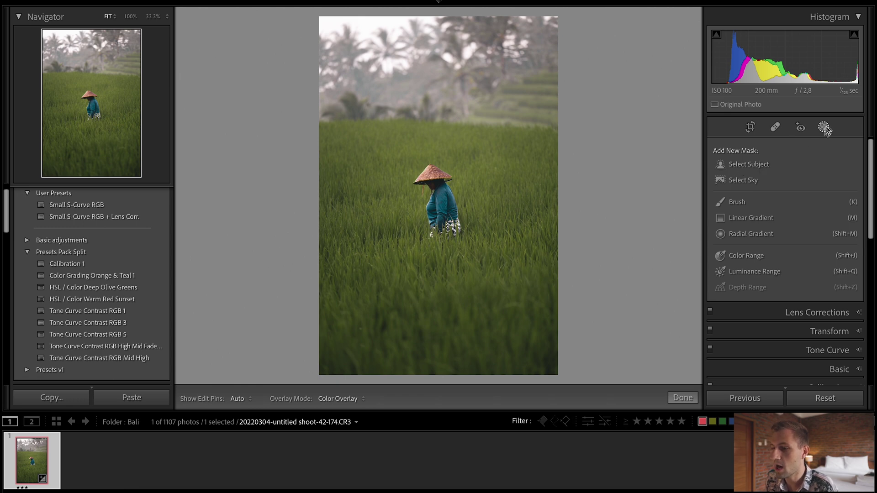
pyautogui.click(757, 165)
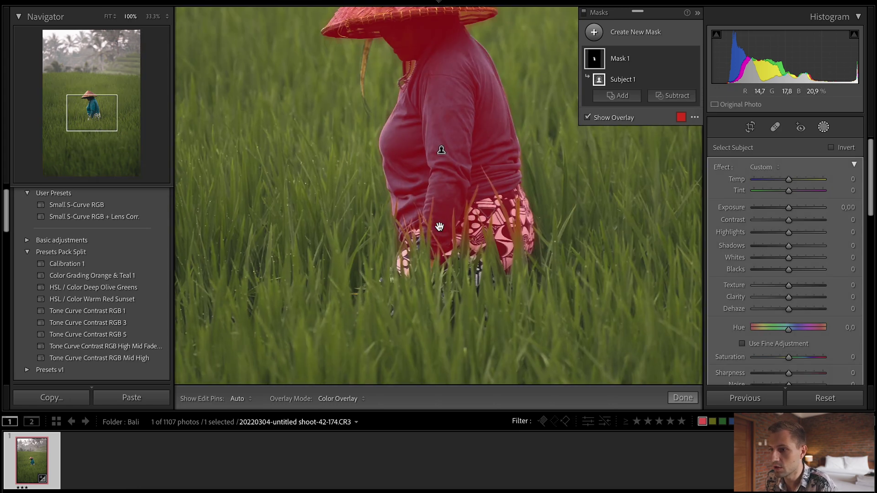
# - Inspect the subject mask edges around her hat at 100% with the overlay, then return to Fit
pyautogui.click(442, 228)
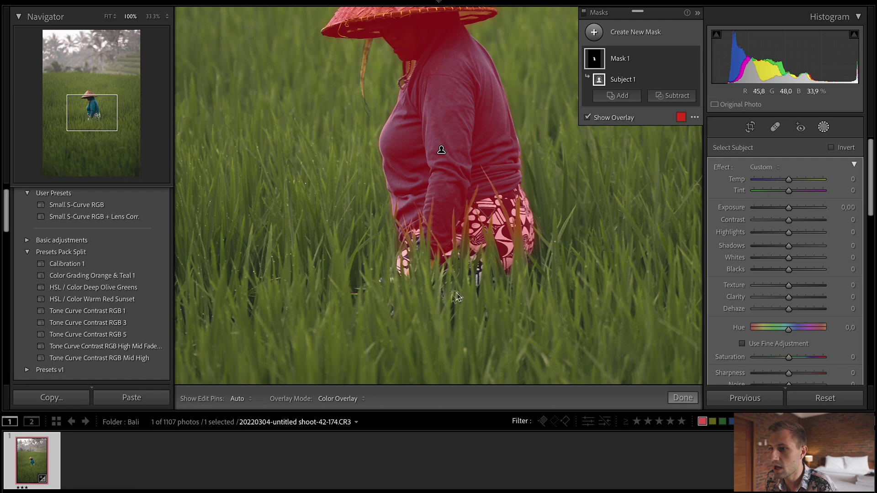
pyautogui.moveTo(481, 186); pyautogui.dragTo(481, 282)
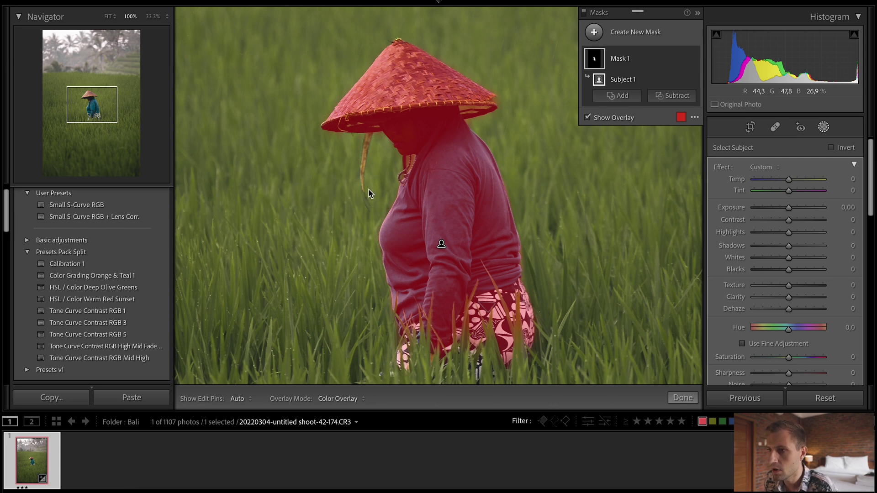
pyautogui.press('o')
pyautogui.press('o')
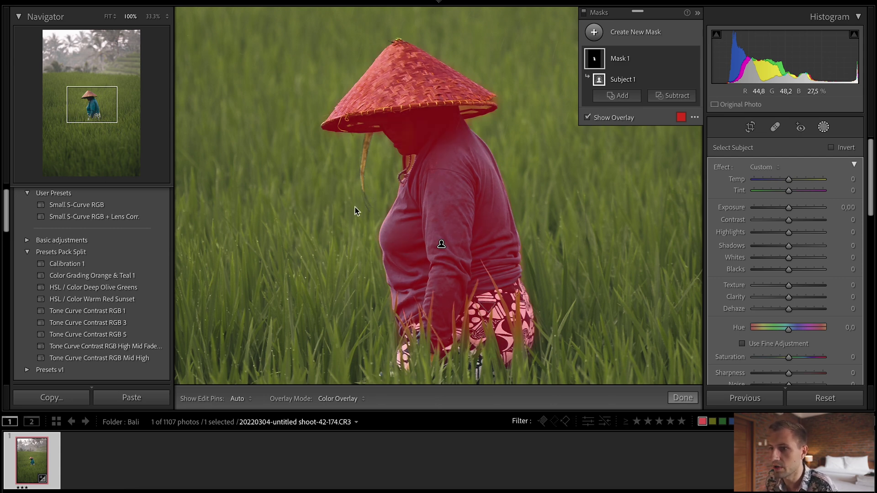
pyautogui.press('z')
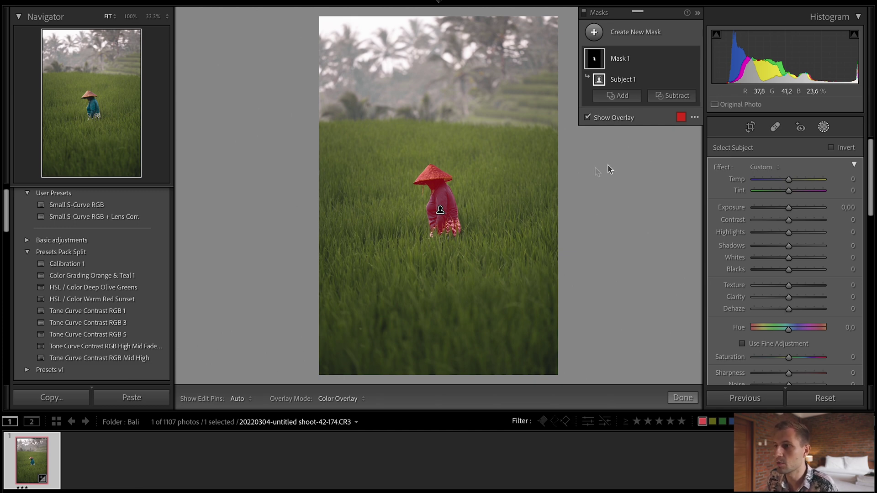
# - Duplicate Mask 1 and invert the copy's Subject 1 so it covers the field and sky
pyautogui.click(682, 60)
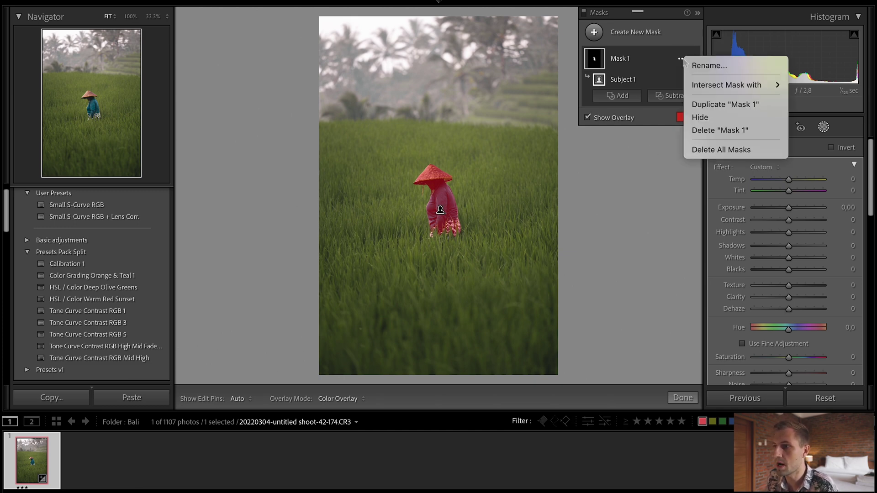
pyautogui.click(707, 105)
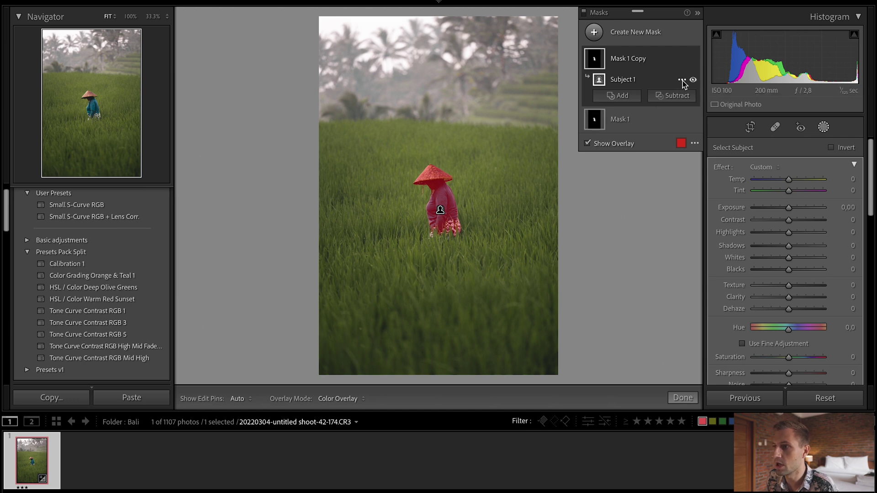
pyautogui.click(682, 81)
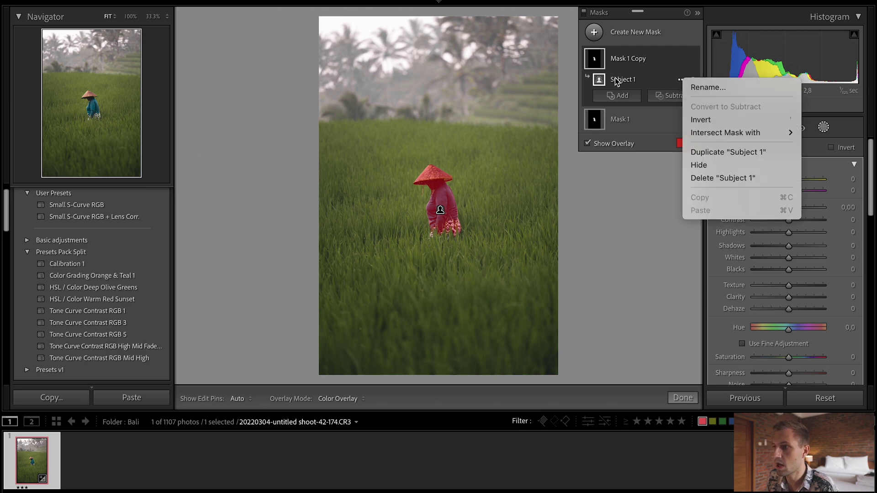
pyautogui.click(708, 122)
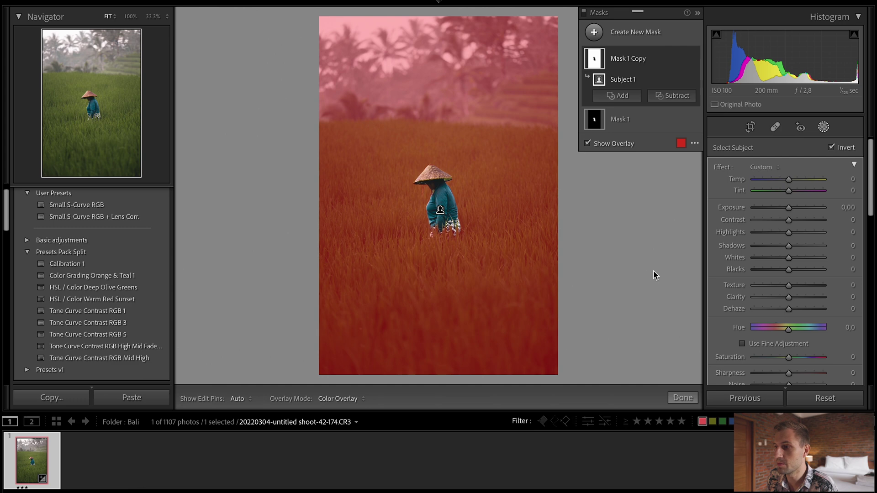
# - On Mask 1 Copy, set Shadows -89, Blacks -16 and Clarity -12, then toggle its effect to compare
pyautogui.moveTo(789, 248); pyautogui.dragTo(764, 232)
pyautogui.moveTo(789, 270); pyautogui.dragTo(783, 272)
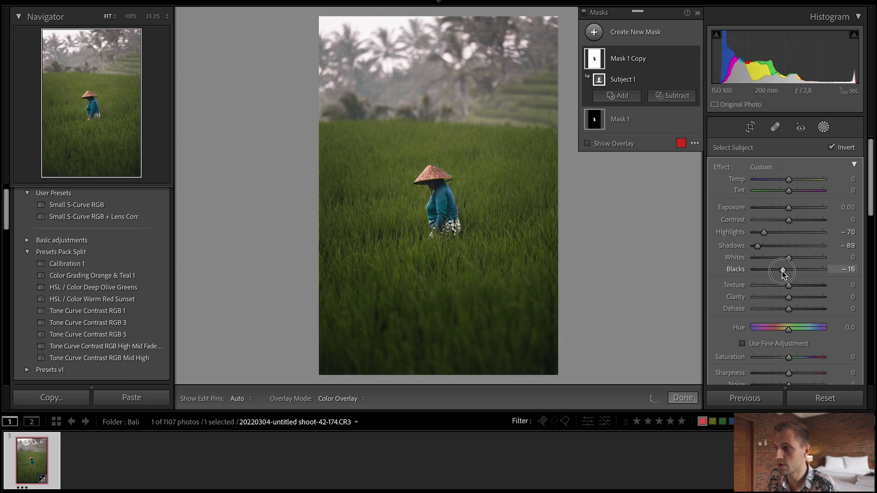
pyautogui.moveTo(789, 222); pyautogui.dragTo(792, 222)
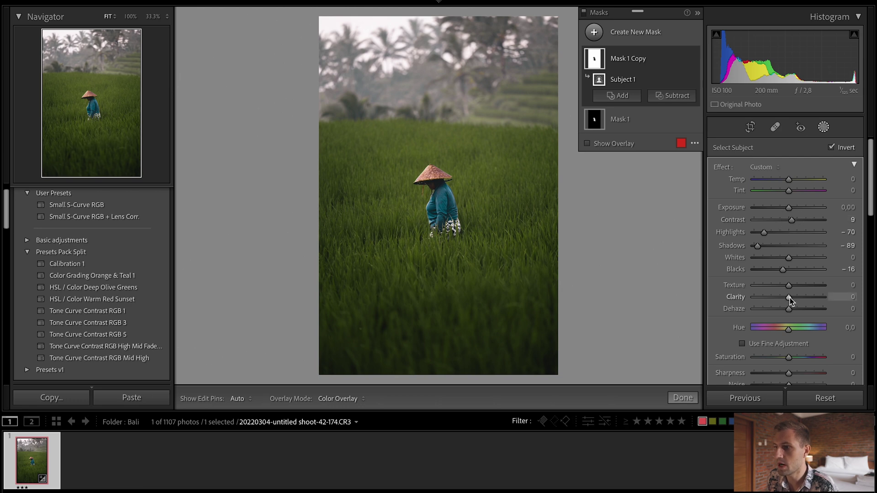
pyautogui.moveTo(790, 297); pyautogui.dragTo(785, 298)
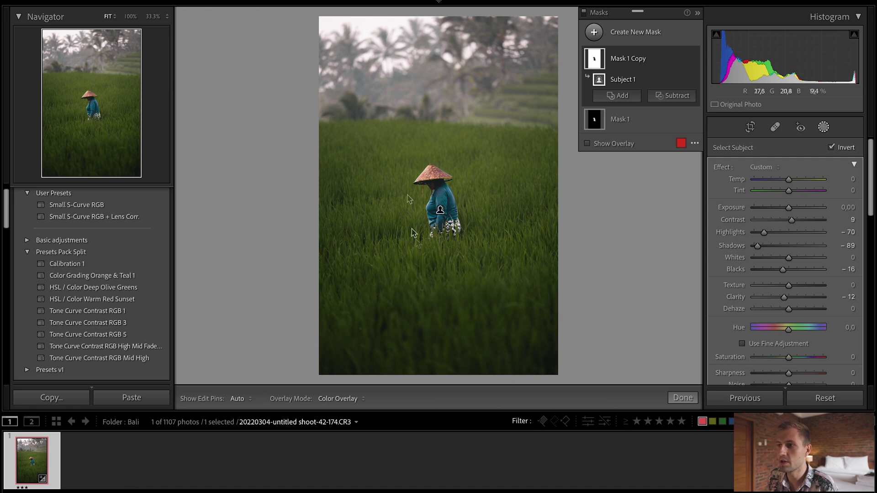
pyautogui.click(694, 59)
pyautogui.click(693, 59)
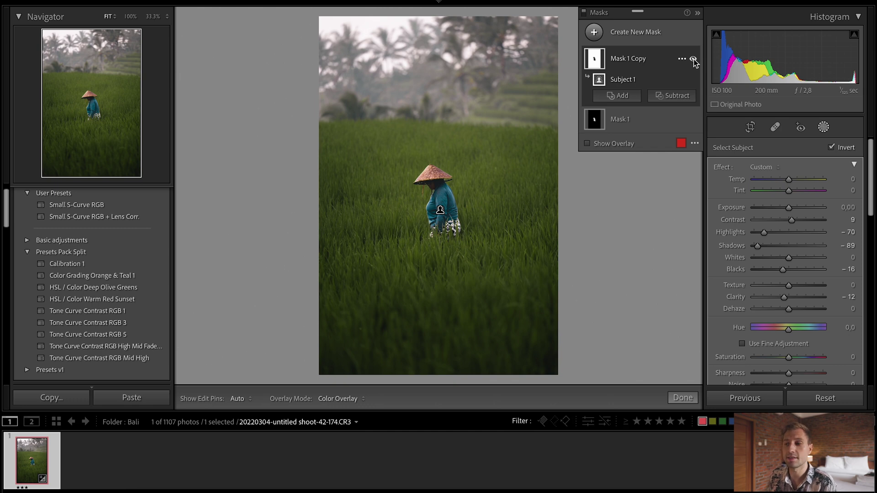
# - On Mask 1, set the woman's Clarity to 10, Shadows to -11 and Contrast to -22
pyautogui.click(651, 123)
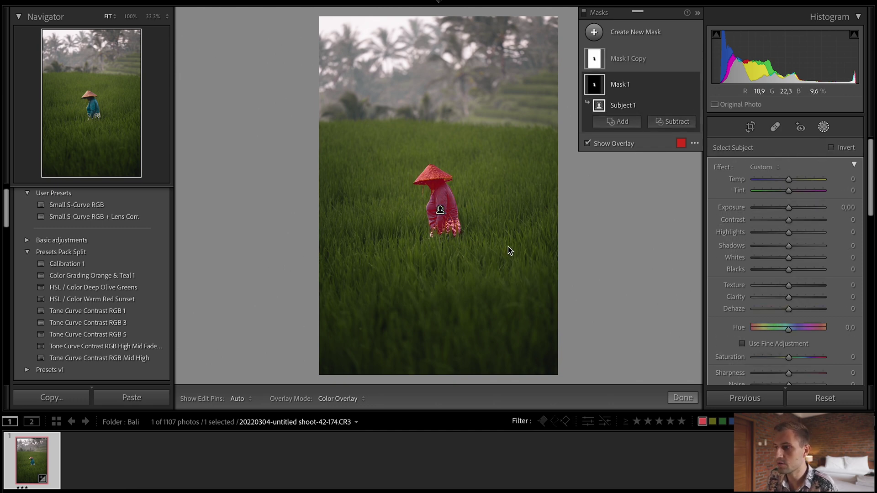
pyautogui.click(791, 298)
pyautogui.press('o')
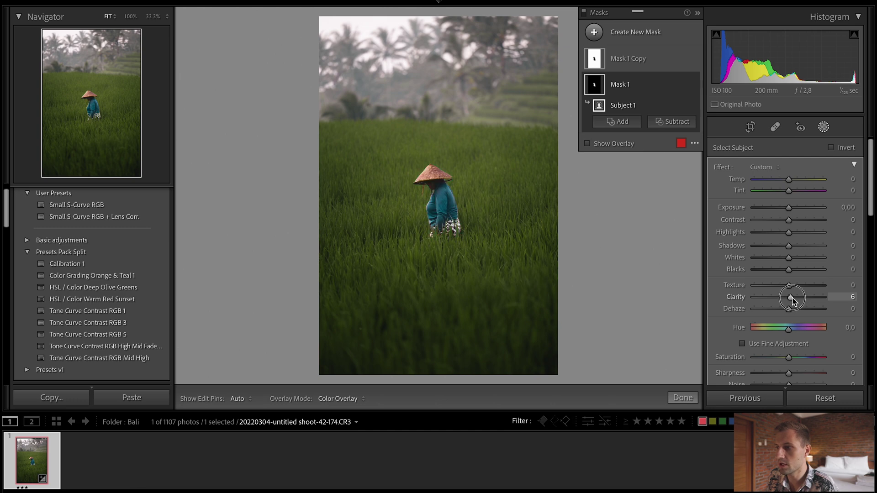
pyautogui.moveTo(792, 297); pyautogui.dragTo(793, 298)
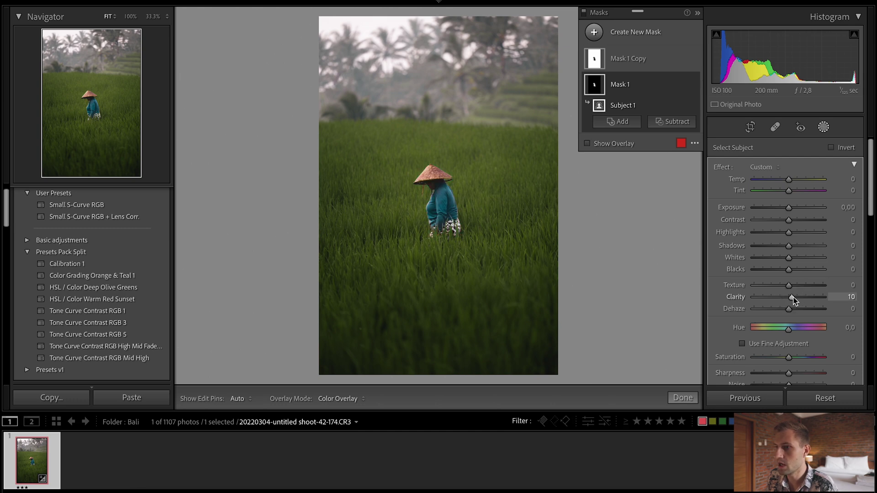
pyautogui.moveTo(790, 247)
pyautogui.mouseDown()
pyautogui.moveTo(789, 232)
pyautogui.moveTo(815, 233)
pyautogui.moveTo(806, 234)
pyautogui.moveTo(801, 260)
pyautogui.mouseUp()
pyautogui.moveTo(788, 220)
pyautogui.mouseDown()
pyautogui.moveTo(780, 221)
pyautogui.moveTo(798, 224)
pyautogui.moveTo(782, 221)
pyautogui.mouseUp()
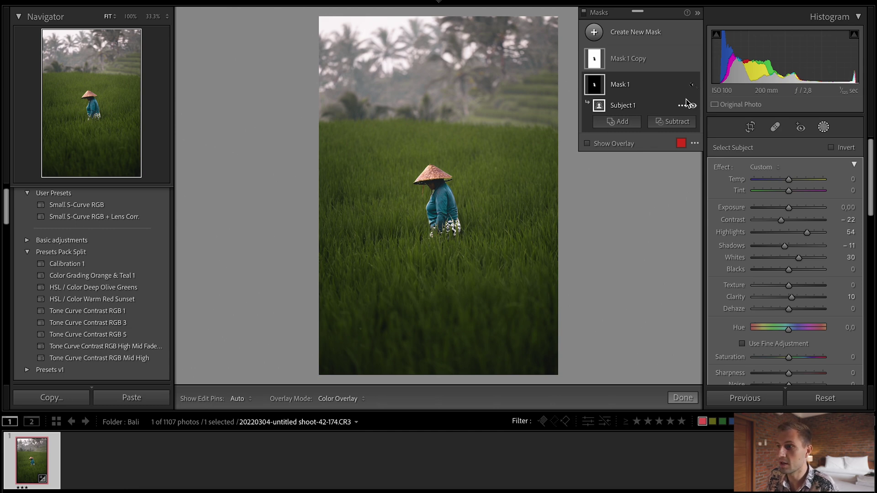
# - Hide and re-show both masks' effects to compare the subject and background edits
pyautogui.click(693, 85)
pyautogui.click(694, 59)
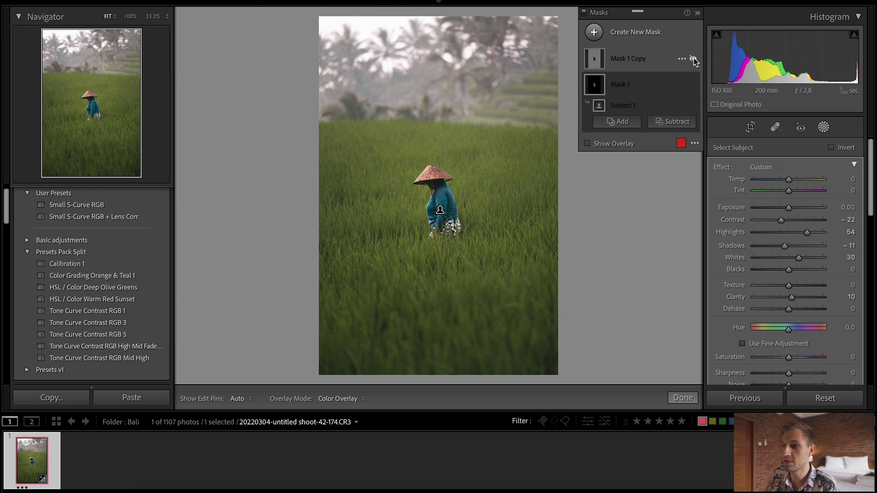
pyautogui.click(694, 60)
pyautogui.click(694, 85)
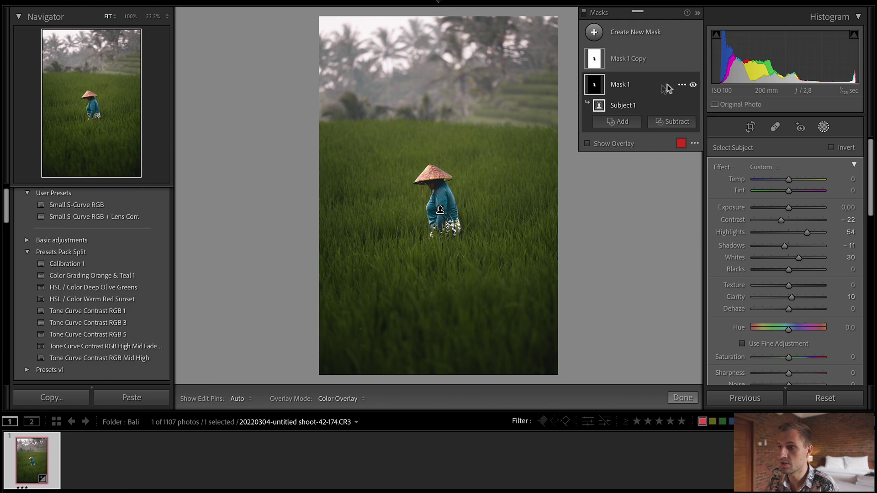
# - Zoom to 100% on the woman with the red overlay shown, and add a Brush to Mask 1
pyautogui.moveTo(599, 110)
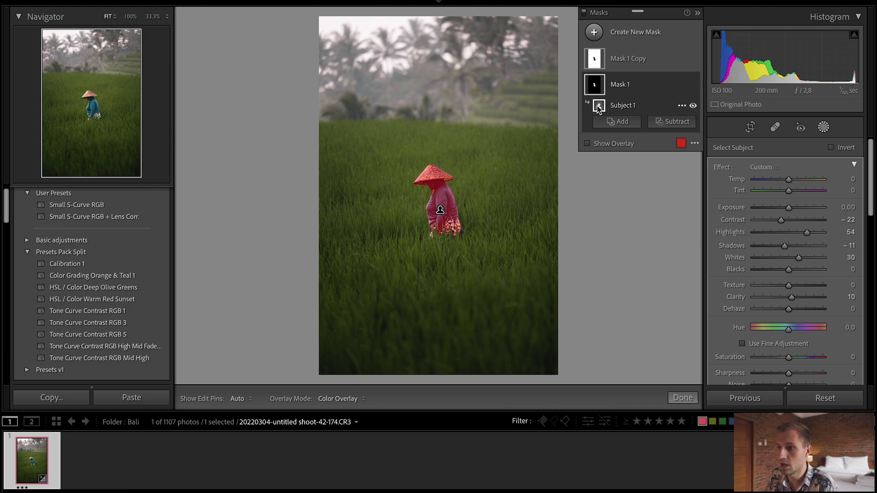
pyautogui.click(437, 189)
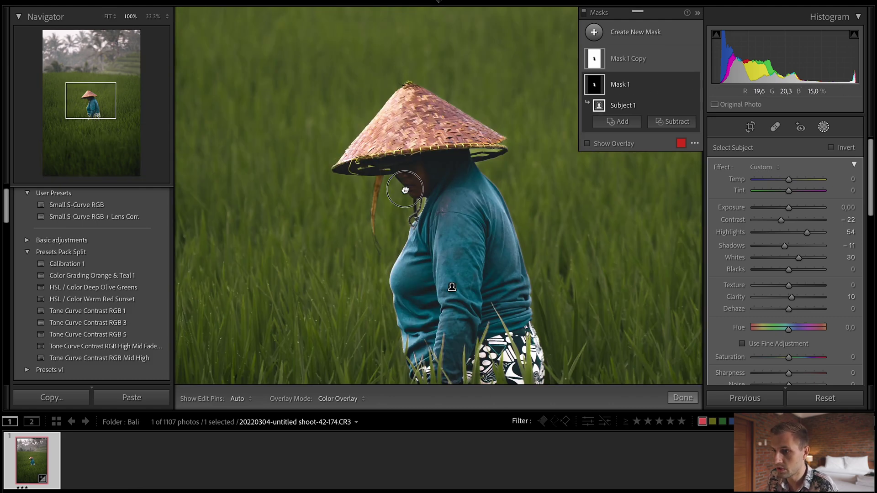
pyautogui.moveTo(411, 189); pyautogui.dragTo(433, 175)
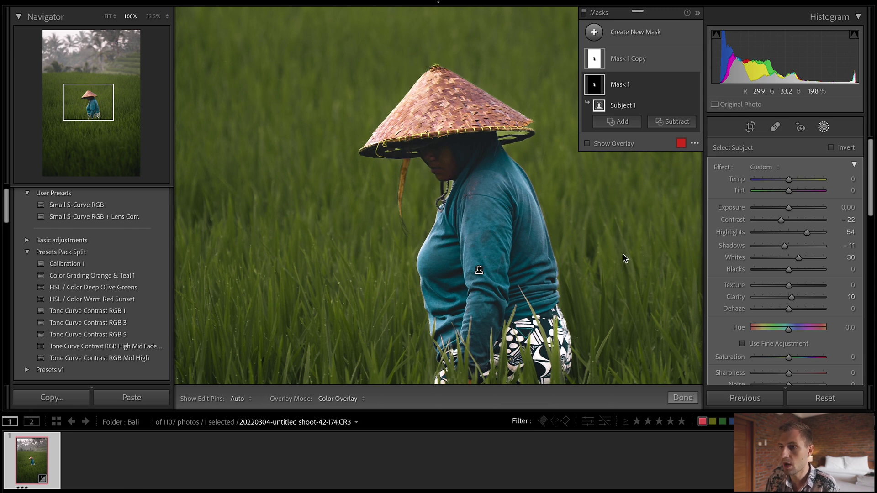
pyautogui.press('o')
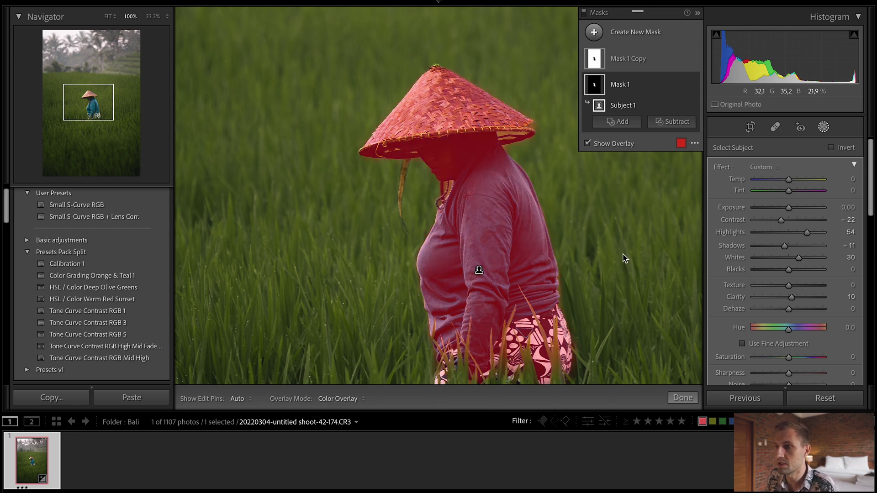
pyautogui.click(618, 123)
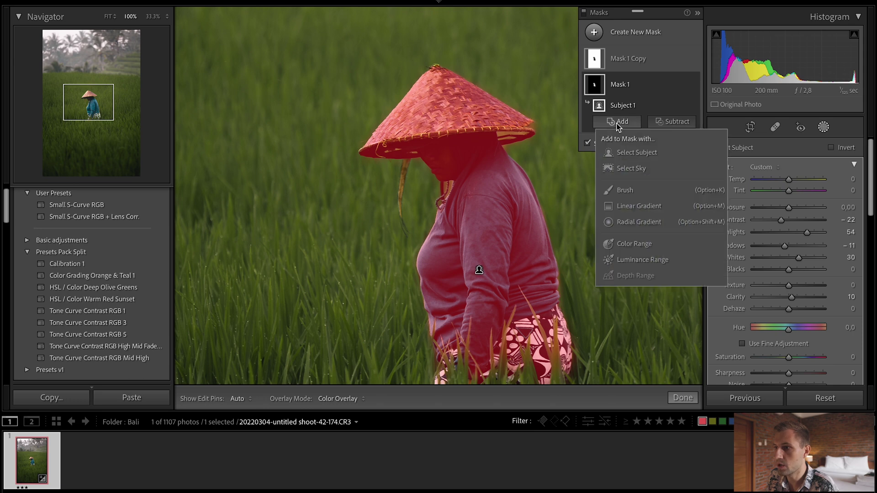
pyautogui.click(631, 189)
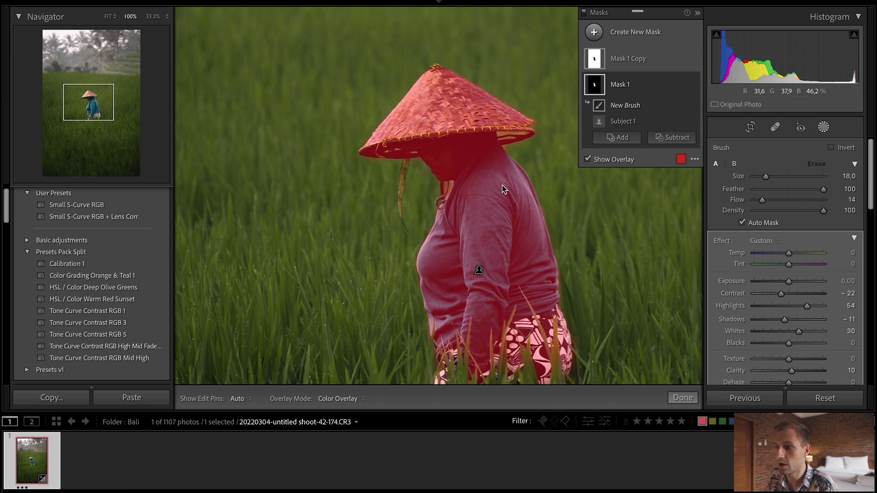
# - Set brush Flow to 100 and paint the hanging hat strap into Mask 1
pyautogui.scroll(-10, 404, 231)
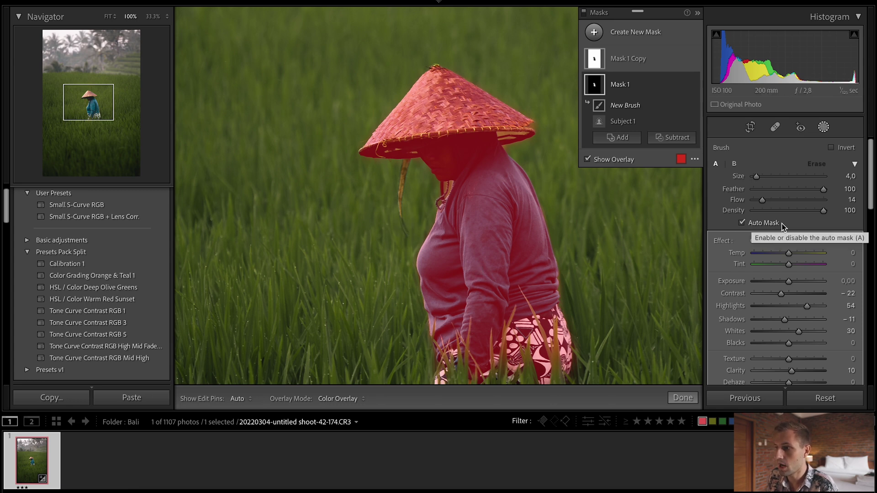
pyautogui.moveTo(763, 201); pyautogui.dragTo(826, 200)
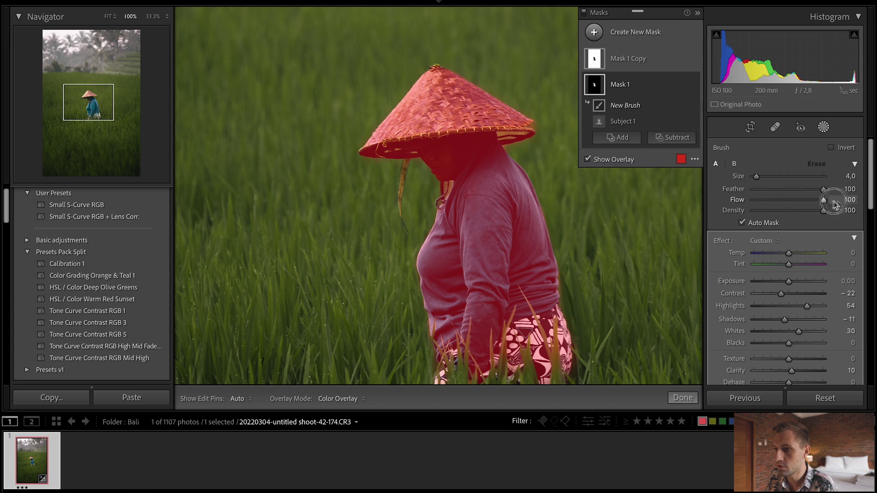
pyautogui.press('h')
pyautogui.moveTo(403, 171); pyautogui.dragTo(402, 227)
pyautogui.press('h')
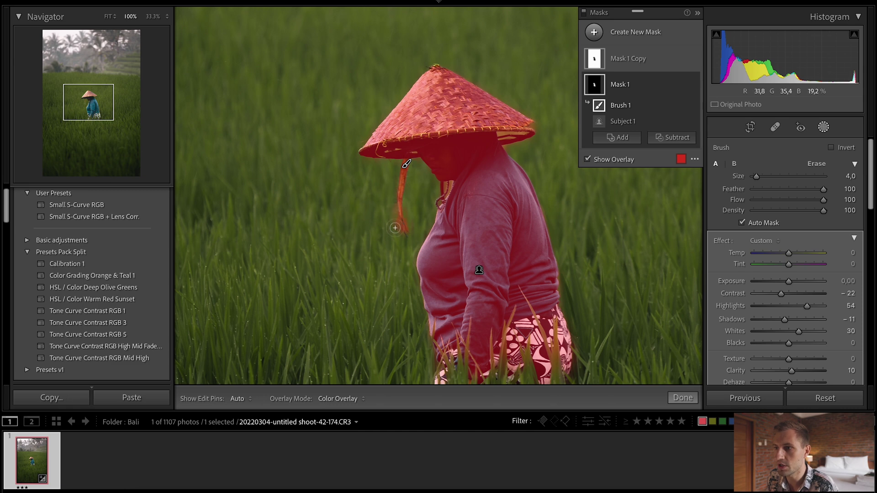
# - Alt-erase stray mask spill beside the strap, then add a Subtract brush to Mask 1
pyautogui.press('alt')
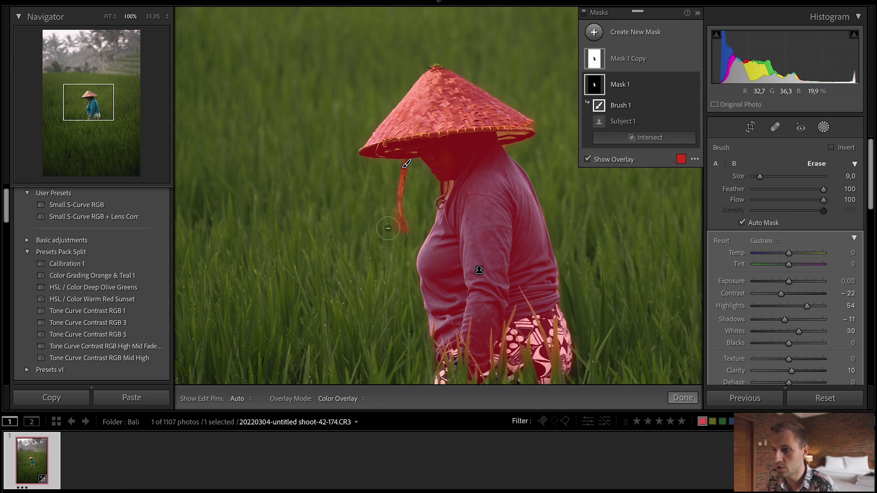
pyautogui.press('alt')
pyautogui.press('h')
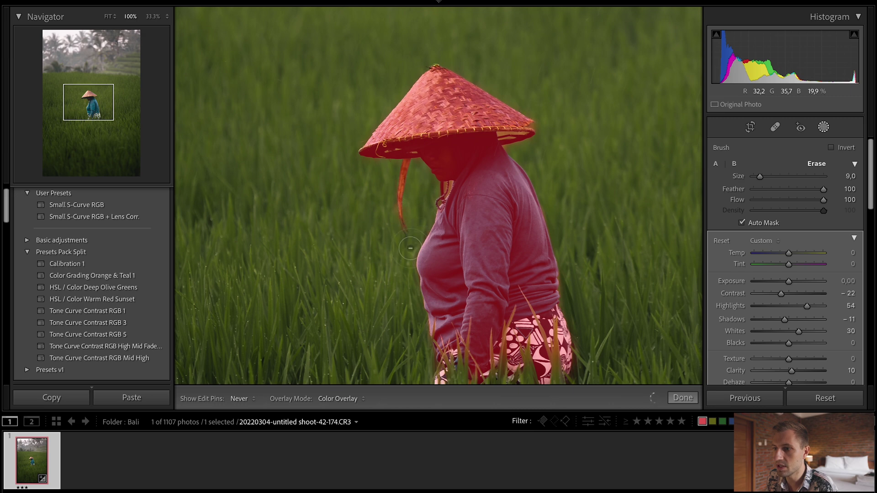
pyautogui.press('h')
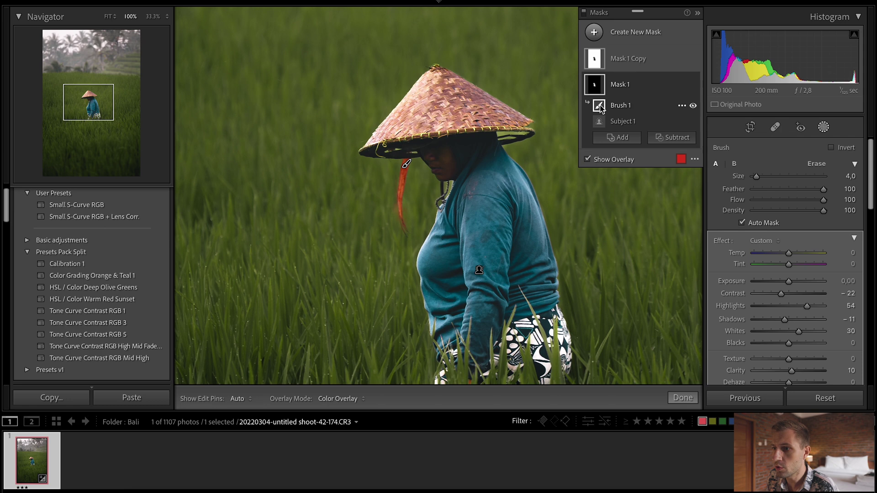
pyautogui.scroll(5, 453, 203)
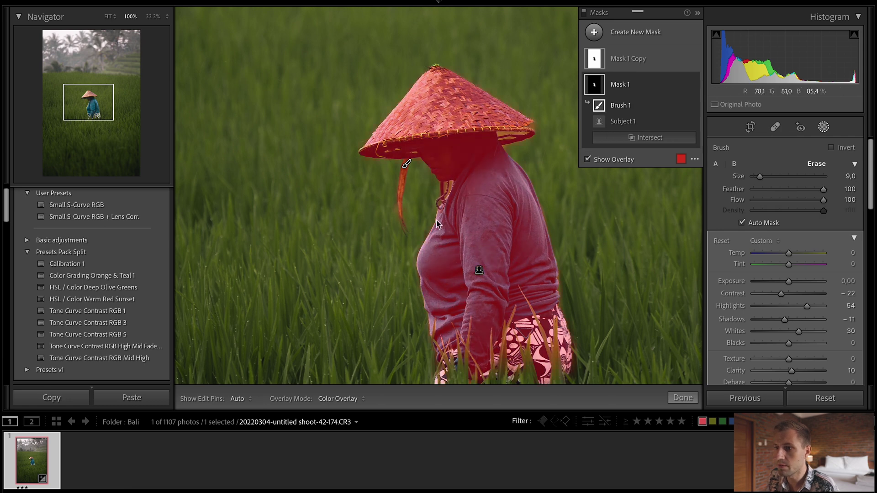
pyautogui.press('h')
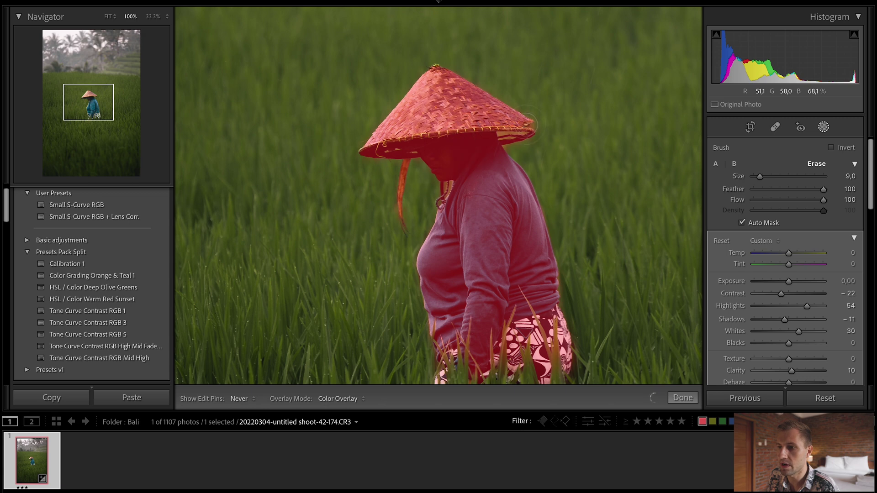
pyautogui.moveTo(452, 207); pyautogui.dragTo(445, 210)
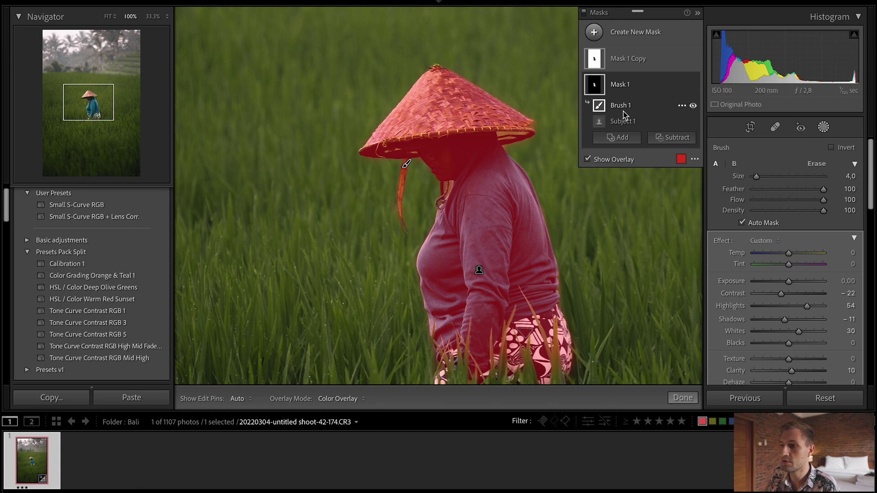
pyautogui.click(663, 138)
pyautogui.click(676, 203)
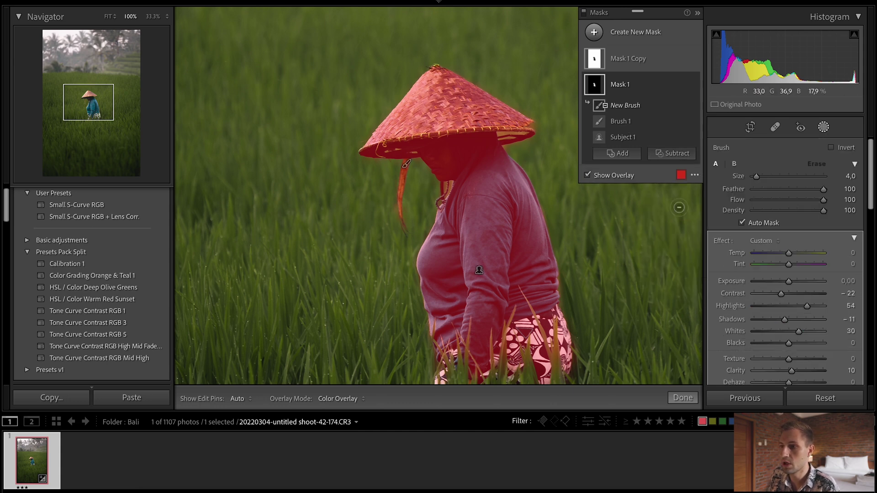
# - Try a subtracting stroke on the shoulder, delete that Brush 2, then select Mask 1 Copy
pyautogui.moveTo(504, 212)
pyautogui.mouseDown()
pyautogui.moveTo(514, 185)
pyautogui.moveTo(512, 249)
pyautogui.moveTo(498, 198)
pyautogui.moveTo(499, 260)
pyautogui.moveTo(500, 195)
pyautogui.moveTo(501, 238)
pyautogui.mouseUp()
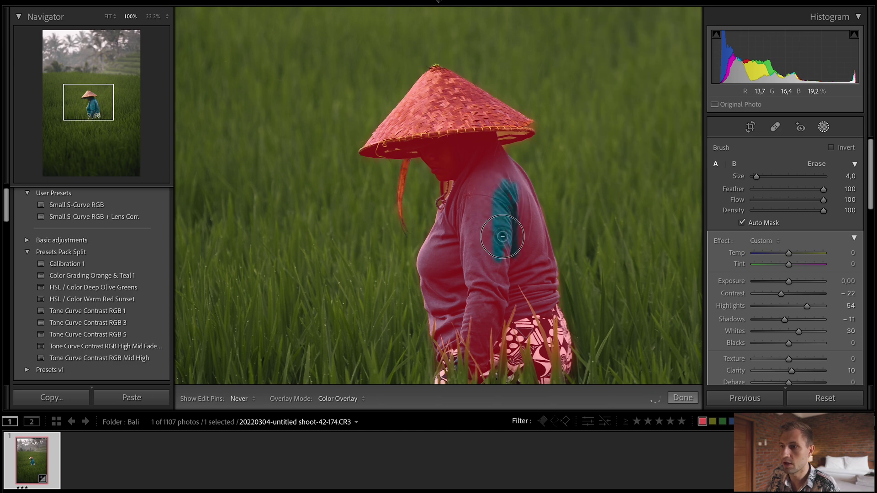
pyautogui.click(599, 108)
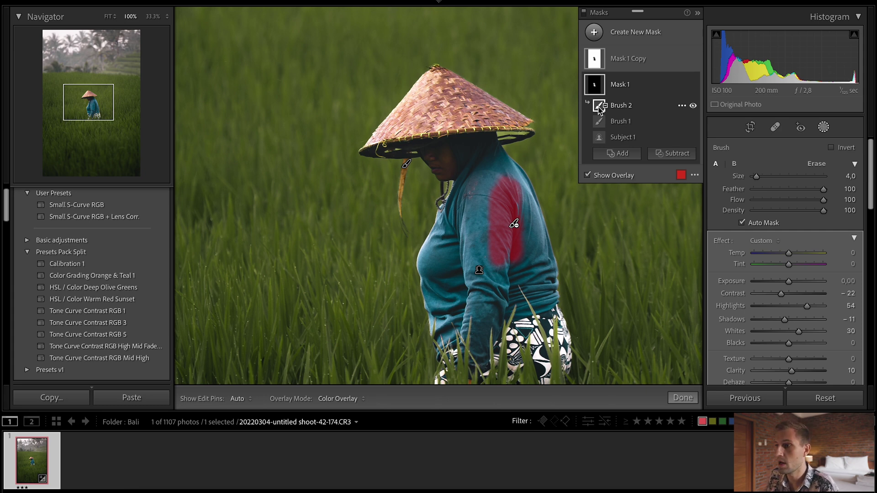
pyautogui.click(682, 105)
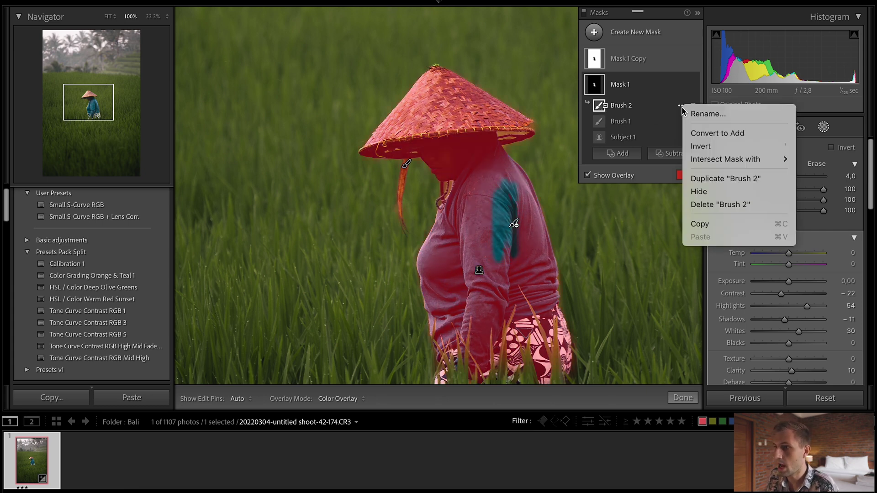
pyautogui.click(713, 205)
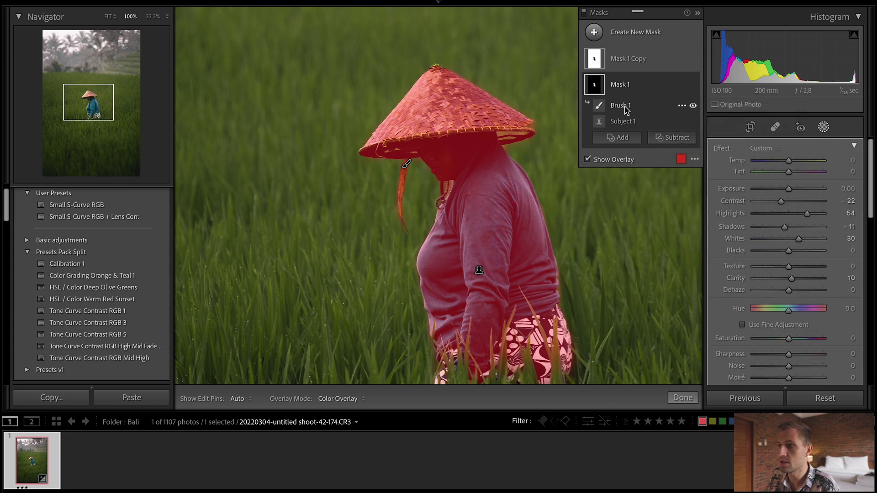
pyautogui.click(619, 65)
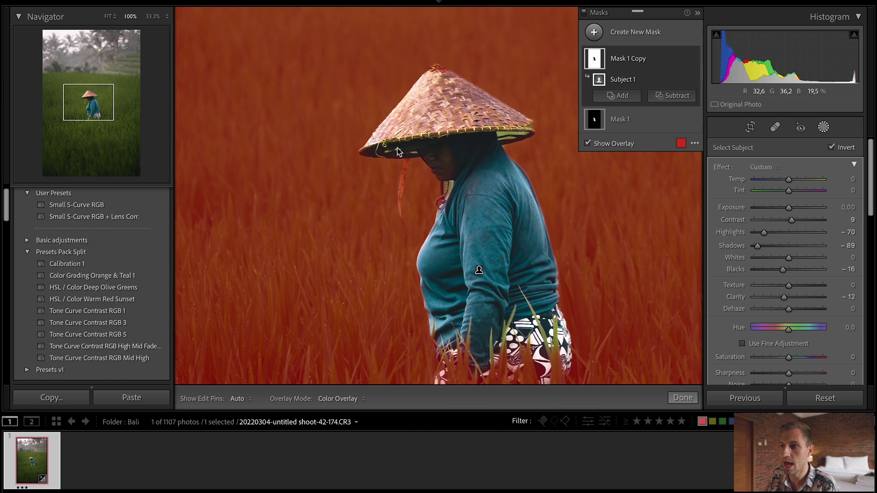
# - Copy the hat-strap Brush 1 from Mask 1 and paste it into Mask 1 Copy
pyautogui.click(620, 118)
pyautogui.click(620, 107)
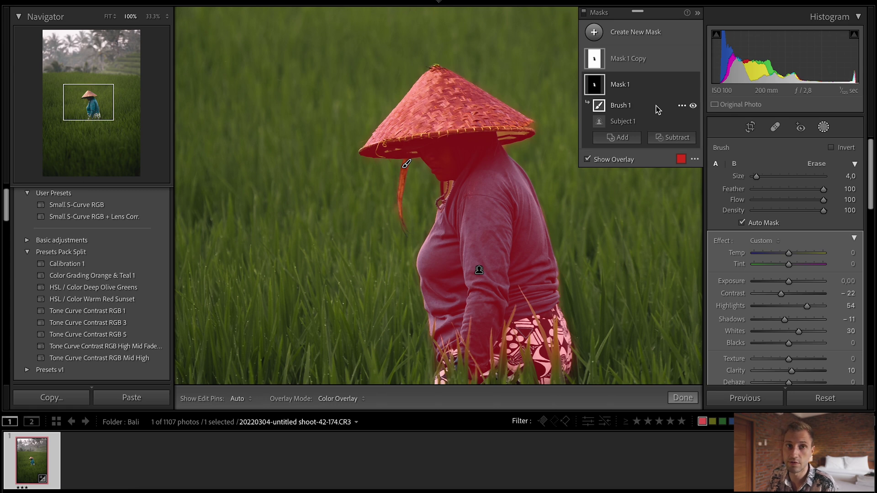
pyautogui.hotkey('ctrl', 'c')
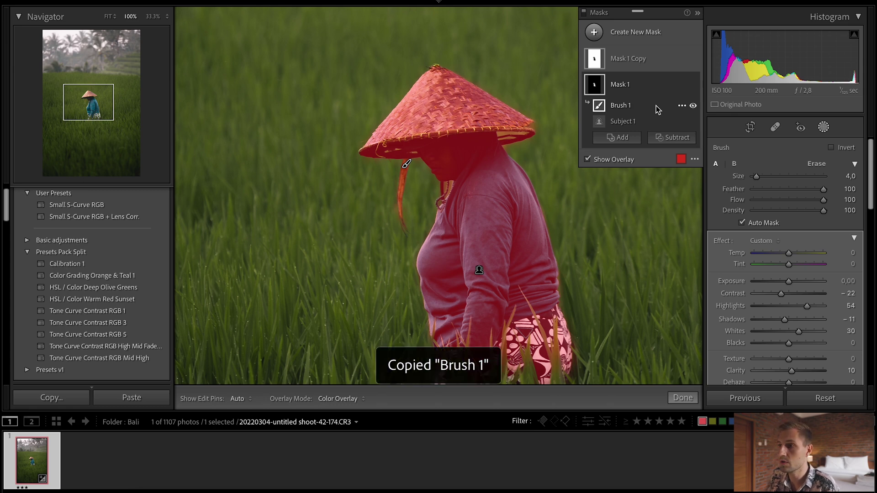
pyautogui.click(644, 61)
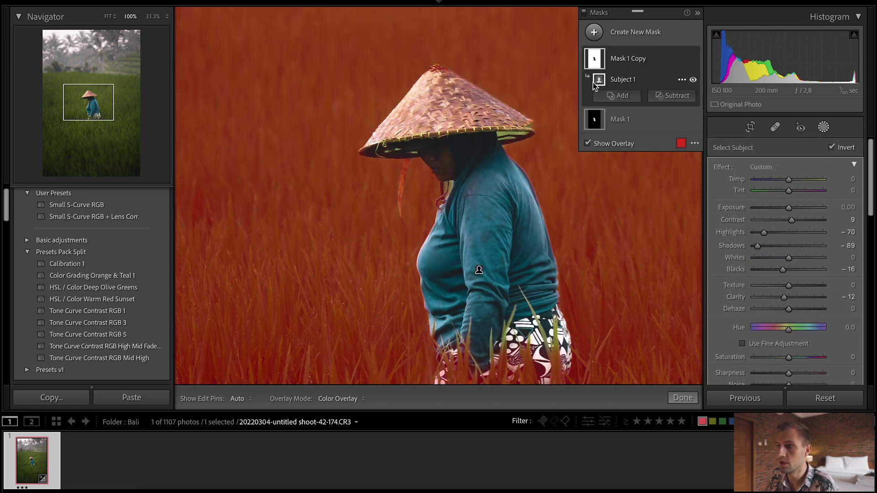
pyautogui.hotkey('ctrl', 'v')
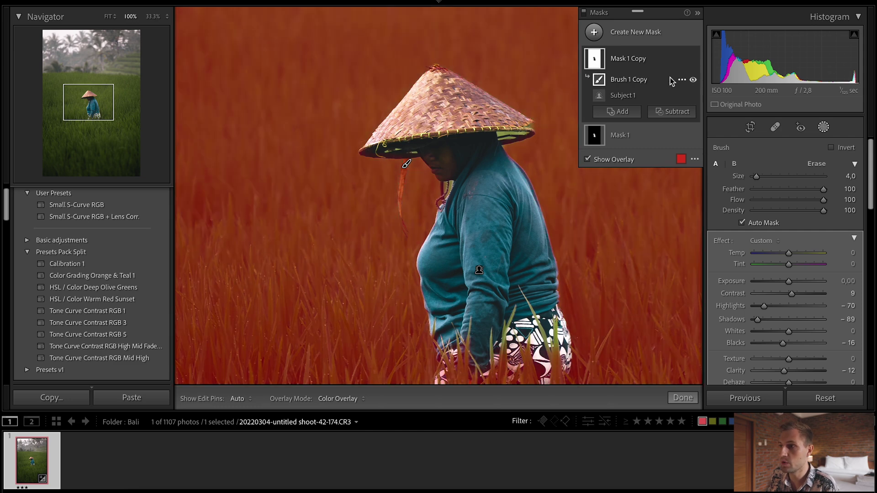
# - Make the pasted strap brush subtract from Mask 1 Copy, then fit the photo and click Done
pyautogui.click(681, 80)
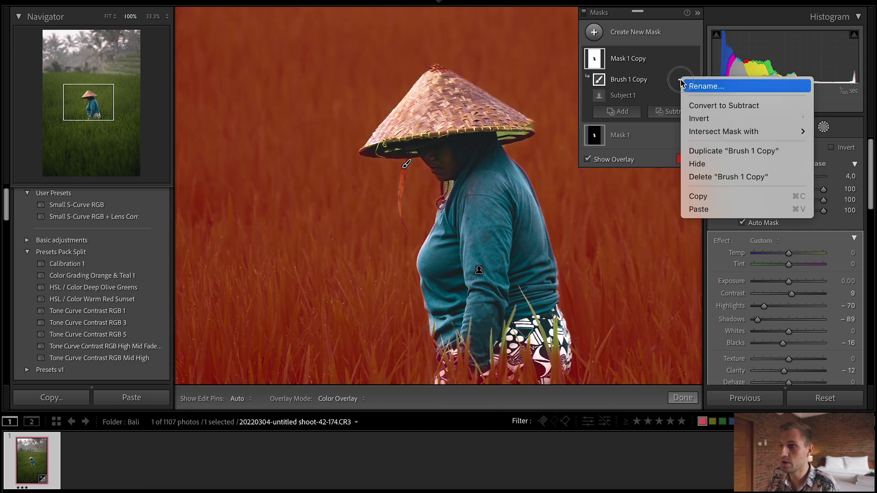
pyautogui.click(701, 105)
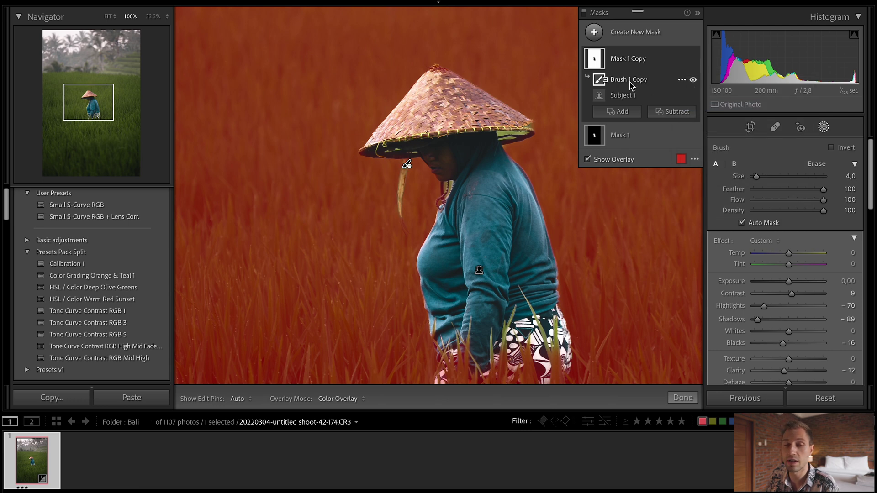
pyautogui.click(679, 113)
pyautogui.click(682, 183)
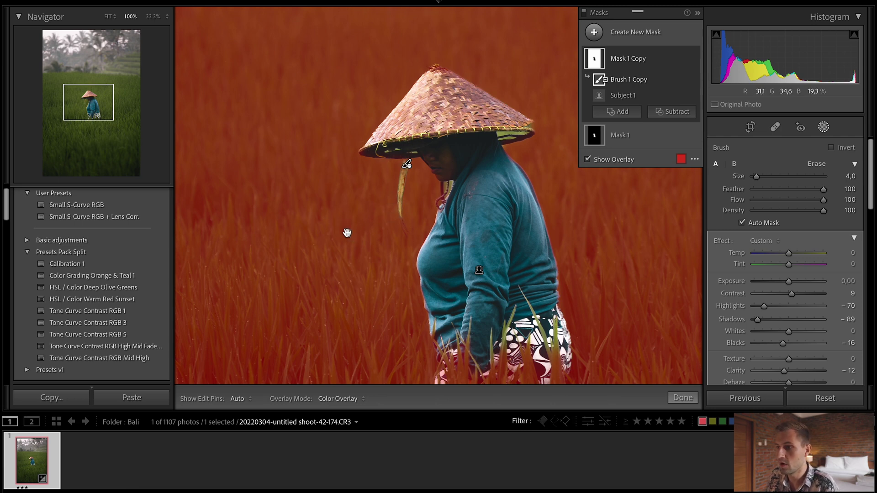
pyautogui.press('z')
pyautogui.click(683, 398)
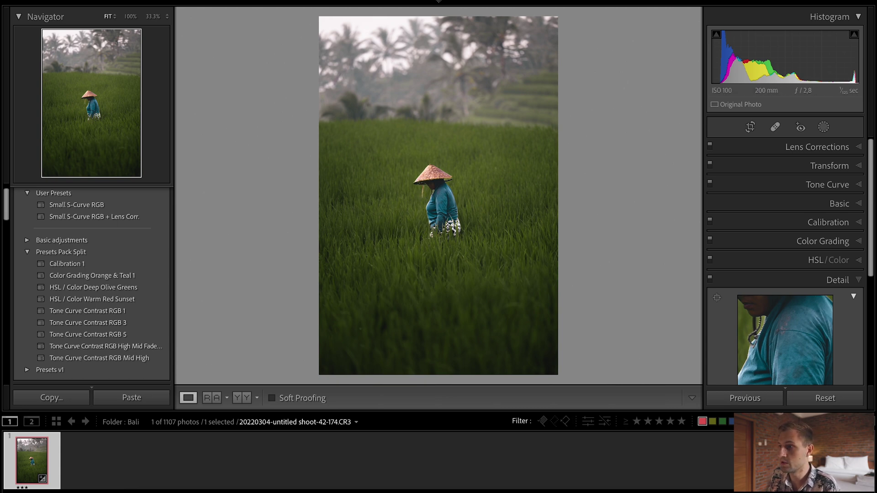
# - Reopen Masking and toggle Brush 1 Copy and Brush 1 off and on to check their effects
pyautogui.click(824, 127)
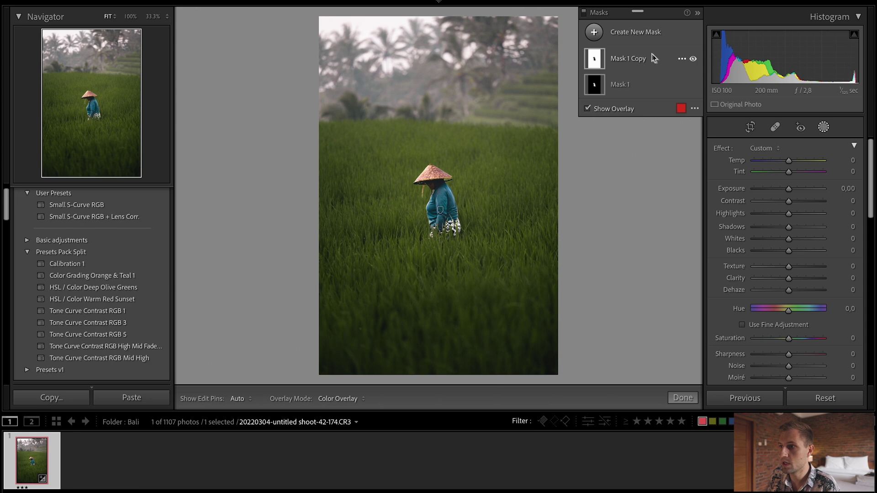
pyautogui.click(654, 58)
pyautogui.click(693, 80)
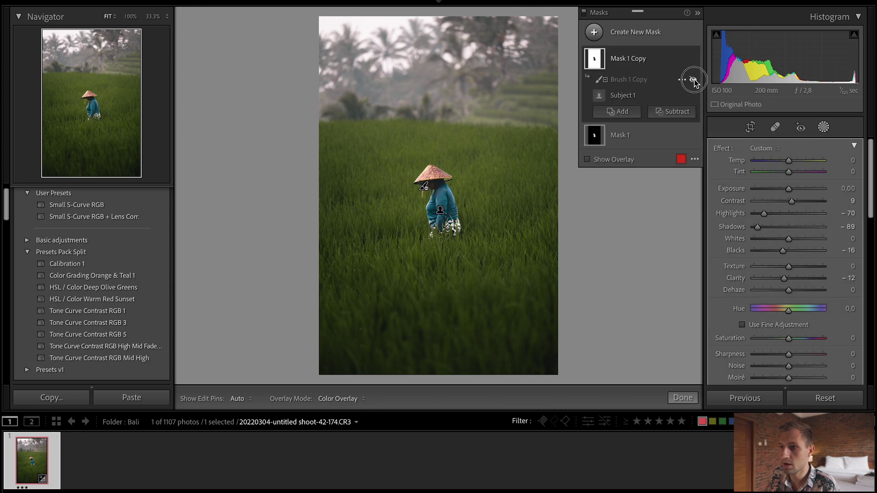
pyautogui.click(693, 80)
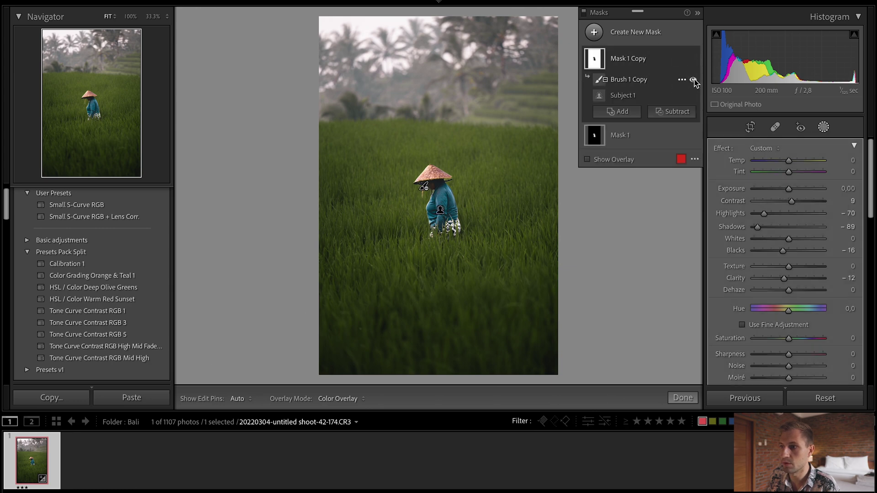
pyautogui.click(654, 134)
pyautogui.click(693, 107)
pyautogui.click(693, 106)
pyautogui.click(656, 62)
pyautogui.click(693, 81)
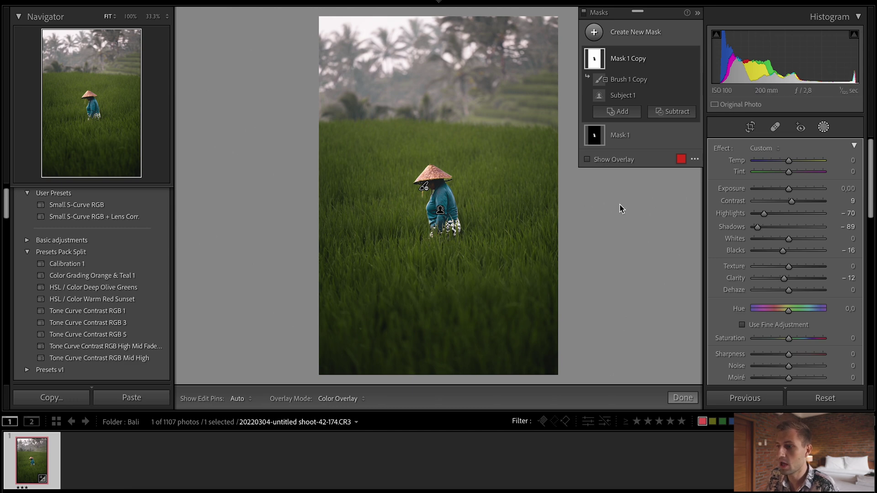
# - Draw a linear gradient rising from the photo's bottom, angle it slightly, and set Shadows to -89
pyautogui.click(631, 36)
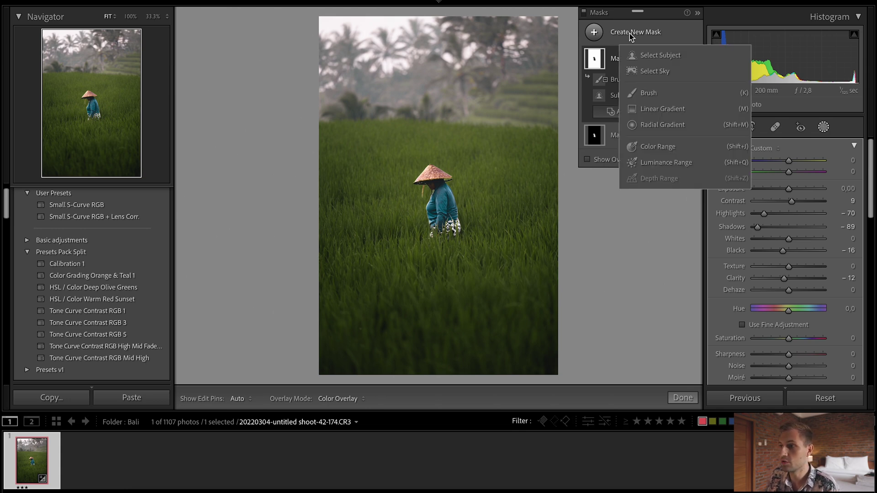
pyautogui.click(663, 109)
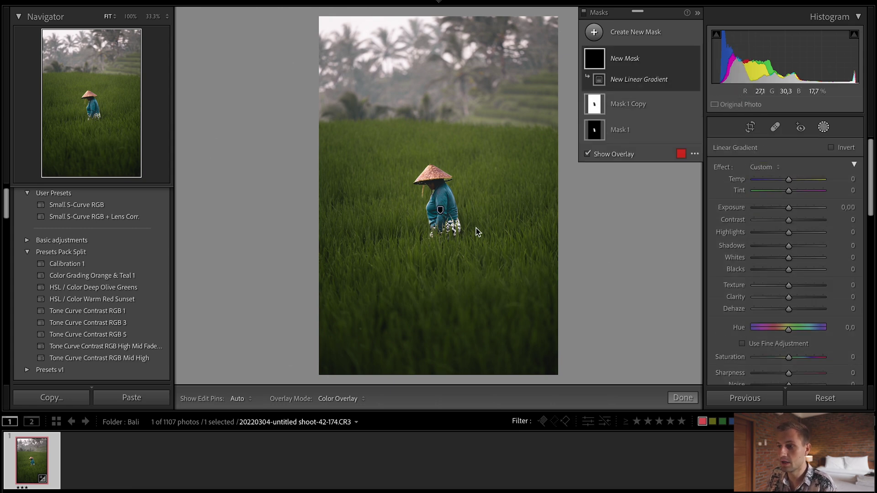
pyautogui.moveTo(443, 369); pyautogui.dragTo(440, 78)
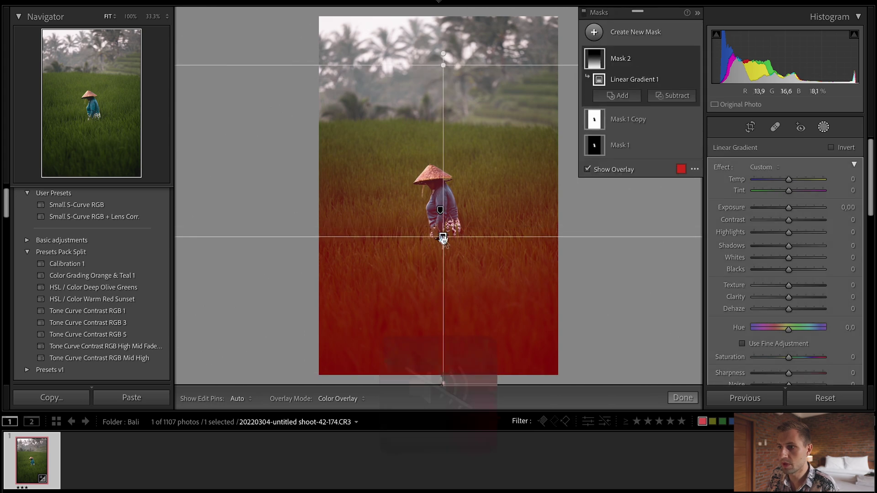
pyautogui.moveTo(442, 236)
pyautogui.mouseDown()
pyautogui.moveTo(443, 225)
pyautogui.moveTo(459, 232)
pyautogui.mouseUp()
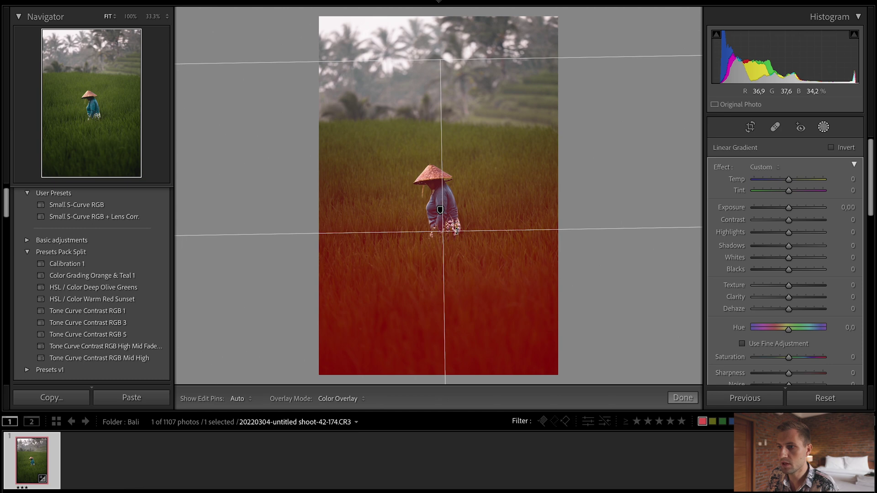
pyautogui.moveTo(456, 232); pyautogui.dragTo(457, 231)
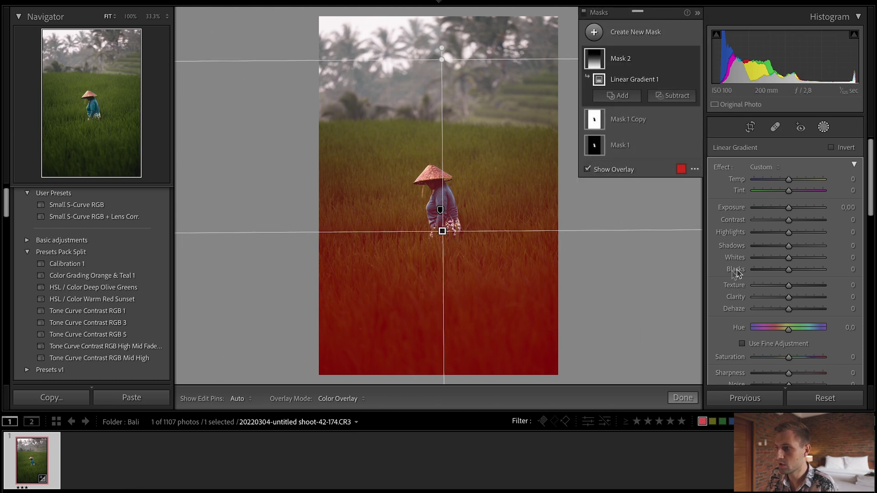
pyautogui.press('o')
pyautogui.moveTo(789, 245); pyautogui.dragTo(757, 249)
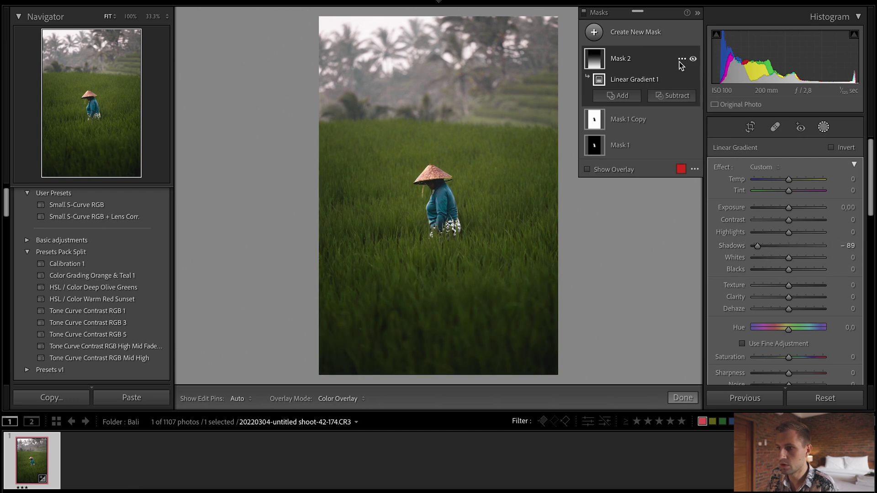
# - Give the gradient Blacks -24 and Whites 25, toggling Mask 2 on and off to compare
pyautogui.click(693, 60)
pyautogui.click(693, 59)
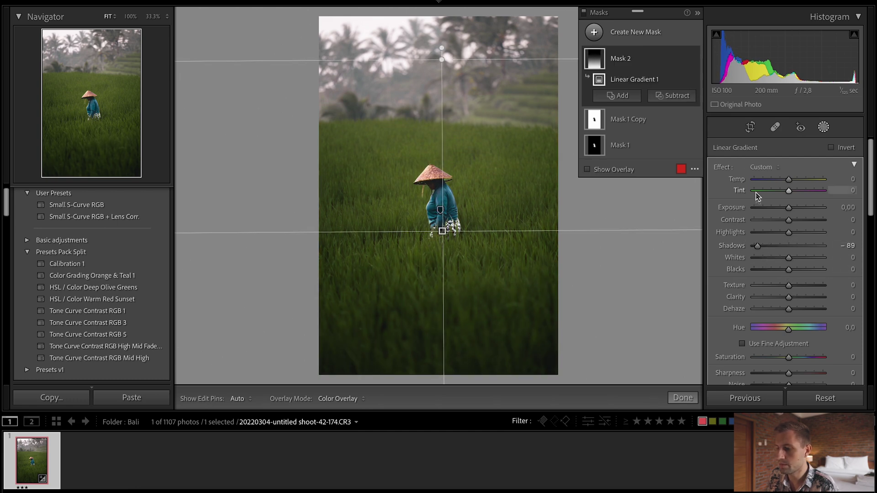
pyautogui.moveTo(791, 274); pyautogui.dragTo(783, 273)
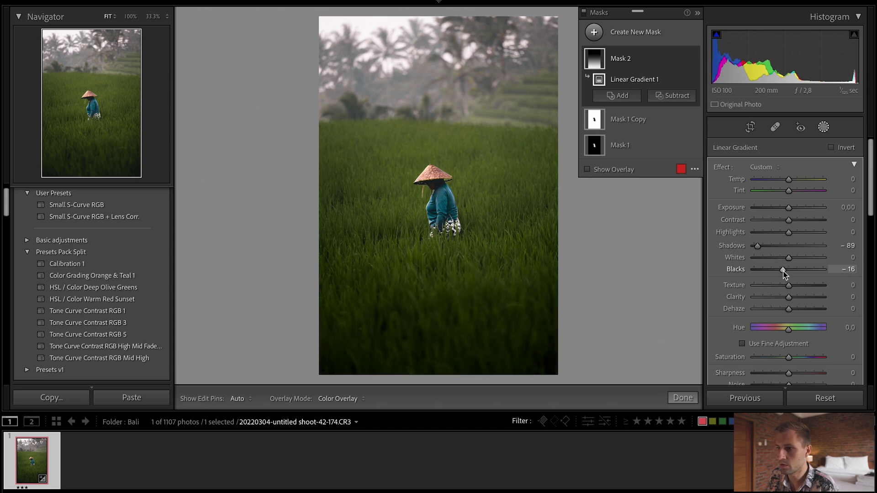
pyautogui.click(784, 260)
pyautogui.moveTo(783, 262)
pyautogui.mouseDown()
pyautogui.moveTo(799, 259)
pyautogui.moveTo(780, 270)
pyautogui.mouseUp()
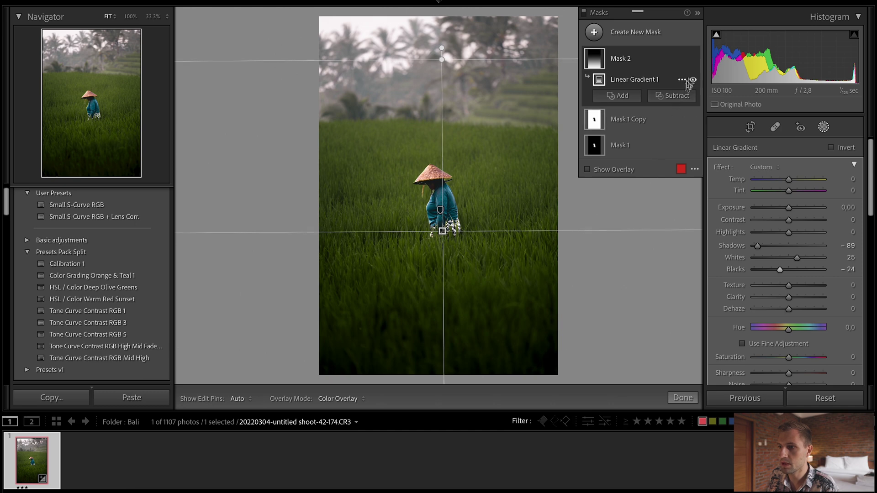
pyautogui.click(694, 79)
pyautogui.click(693, 80)
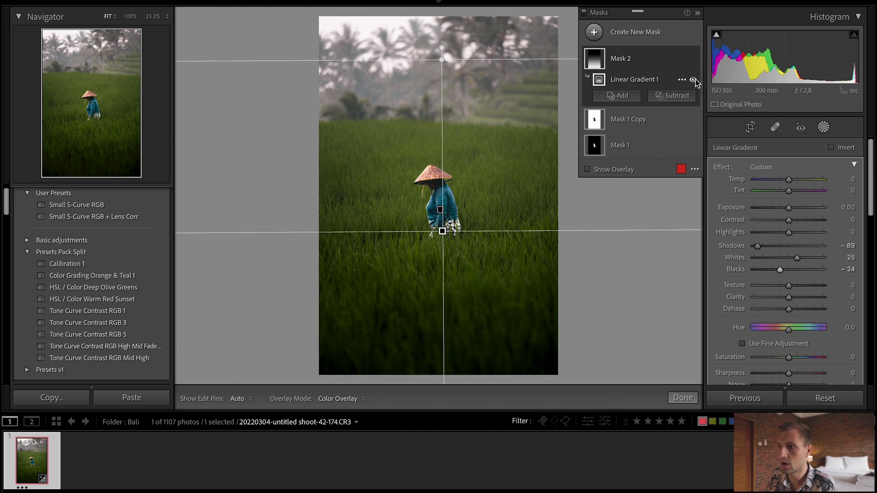
# - Compare the gradient on and off, then subtract Select Subject from Mask 2 to exclude the woman
pyautogui.click(694, 79)
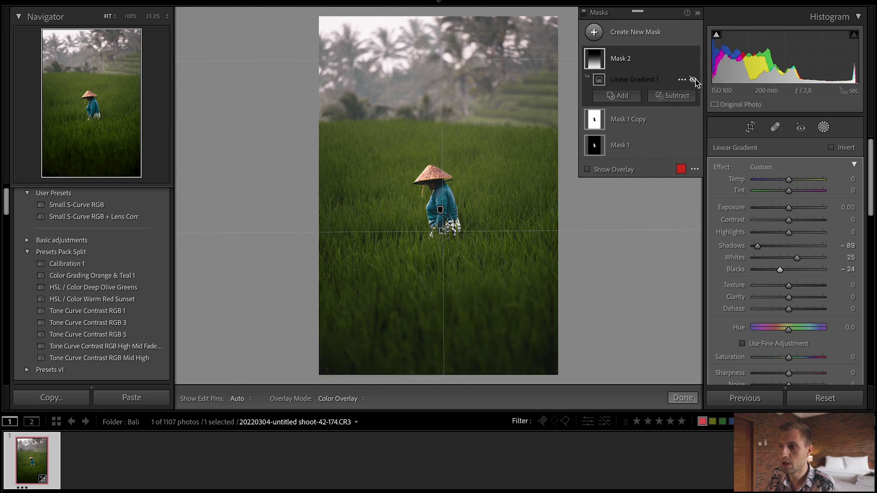
pyautogui.click(693, 80)
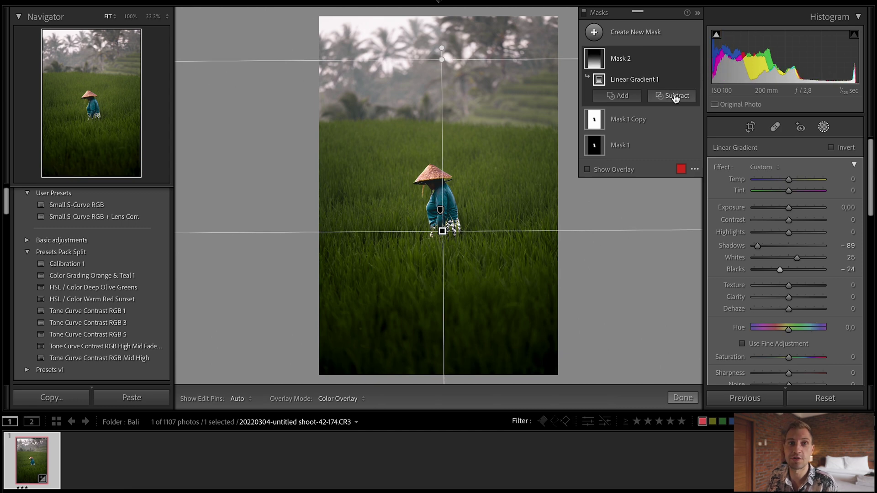
pyautogui.click(676, 97)
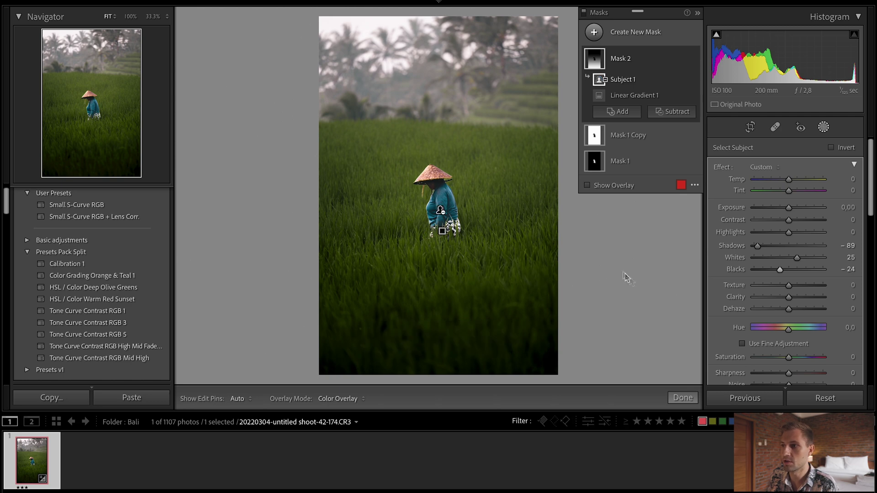
pyautogui.moveTo(603, 60)
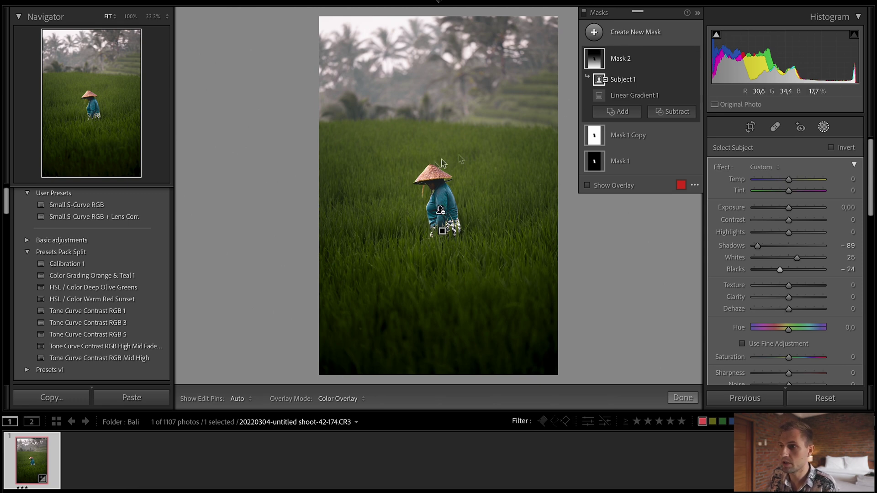
# - Create a Subject mask limited by an inverted linear gradient drawn across the woman from the left
pyautogui.click(632, 35)
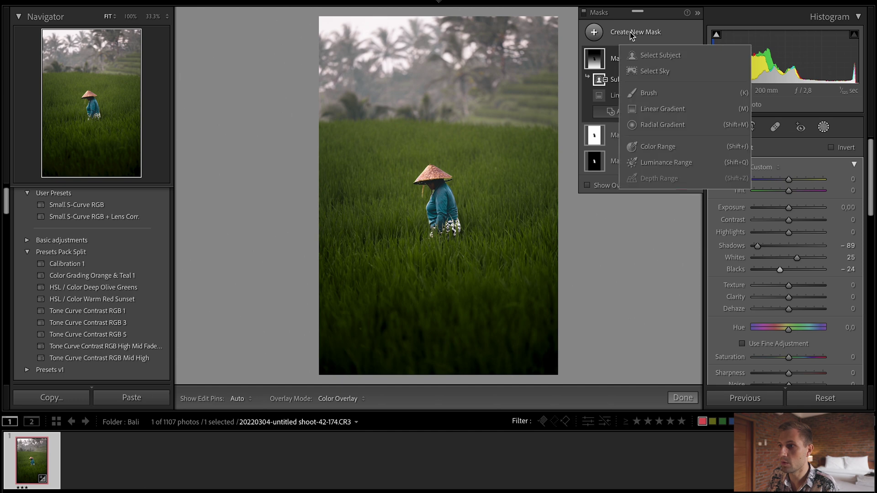
pyautogui.click(668, 57)
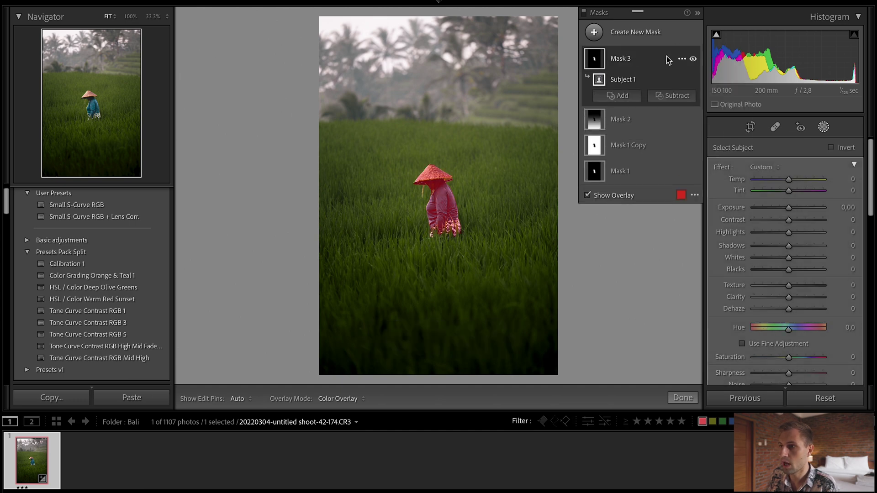
pyautogui.click(681, 80)
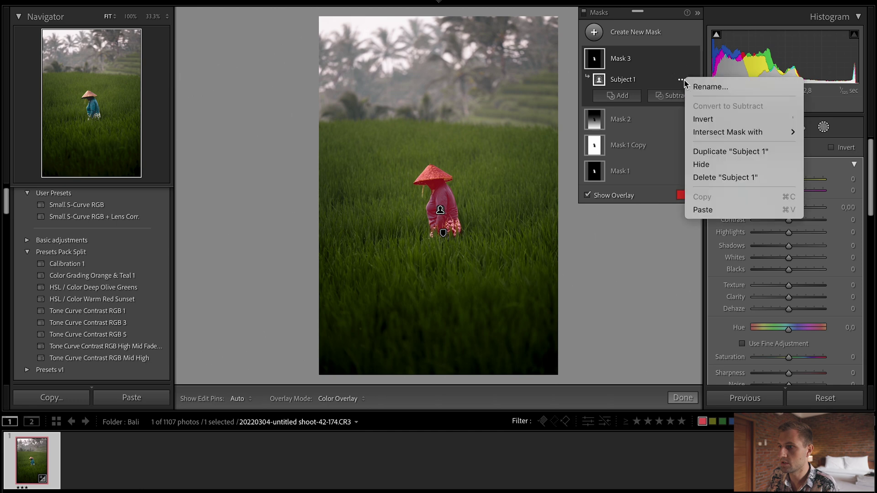
pyautogui.moveTo(731, 132)
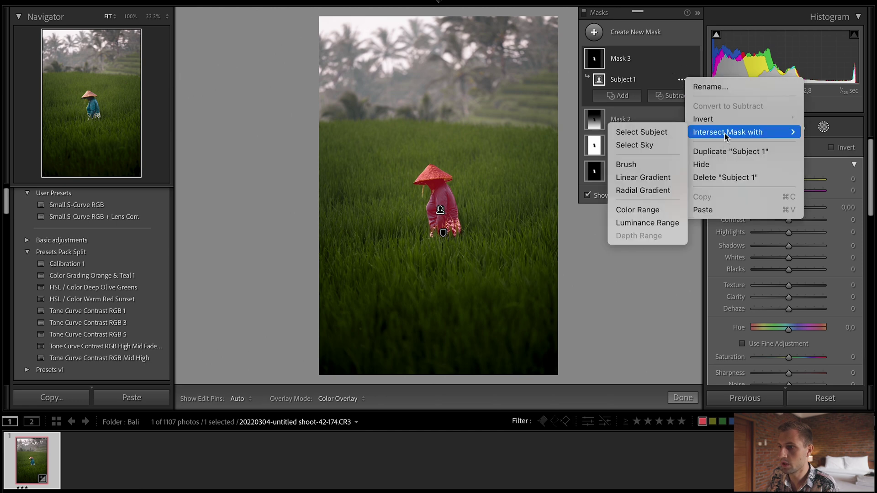
pyautogui.click(628, 175)
pyautogui.moveTo(340, 200); pyautogui.dragTo(478, 200)
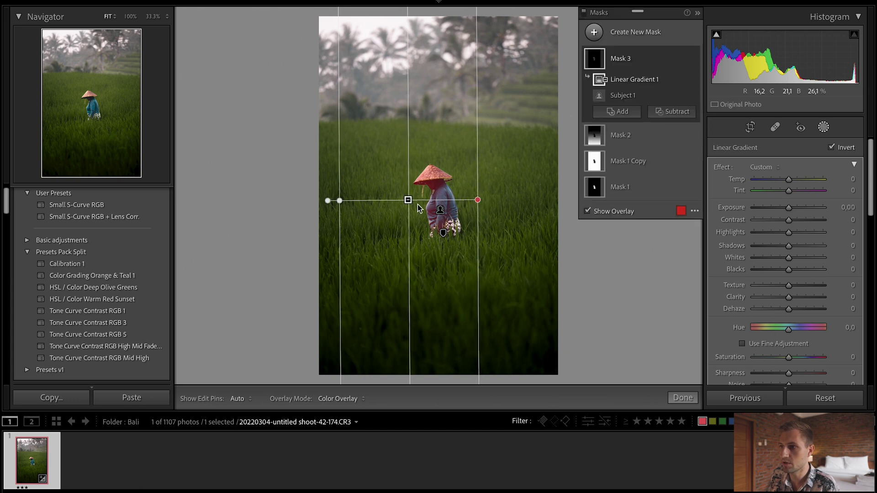
pyautogui.moveTo(599, 81)
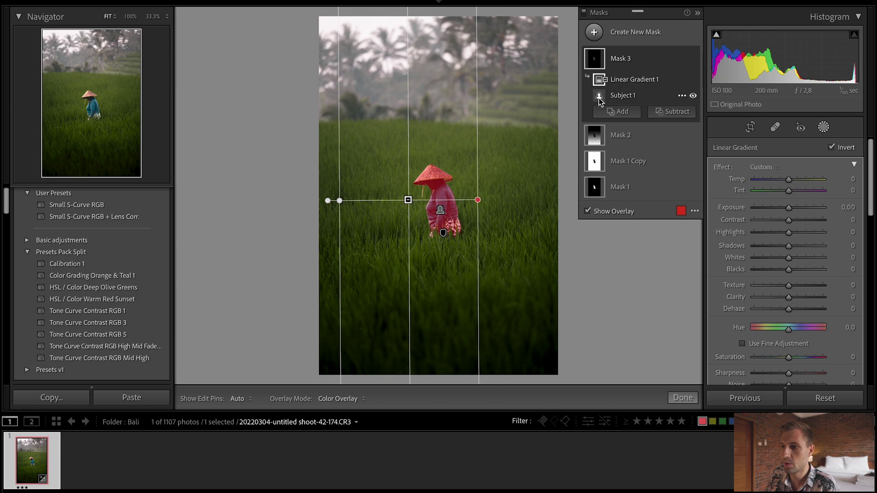
# - Zoom in on the woman and raise Mask 3's Highlights to 62 and Shadows to 44
pyautogui.click(434, 191)
pyautogui.scroll(-3, 435, 190)
pyautogui.press('o')
pyautogui.moveTo(788, 232); pyautogui.dragTo(804, 249)
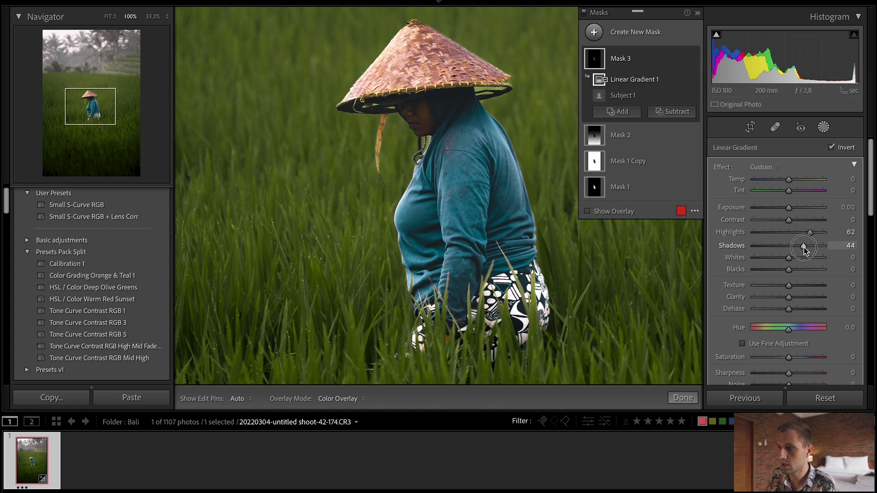
pyautogui.click(640, 32)
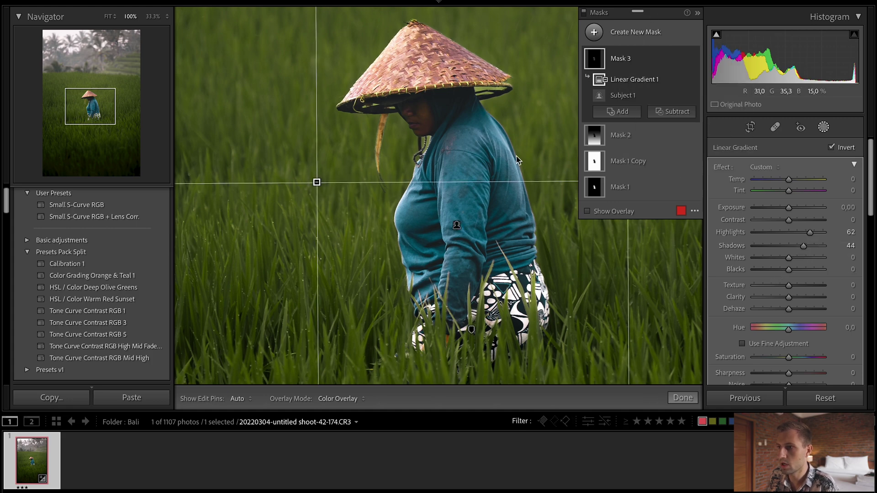
pyautogui.press('z')
pyautogui.click(623, 34)
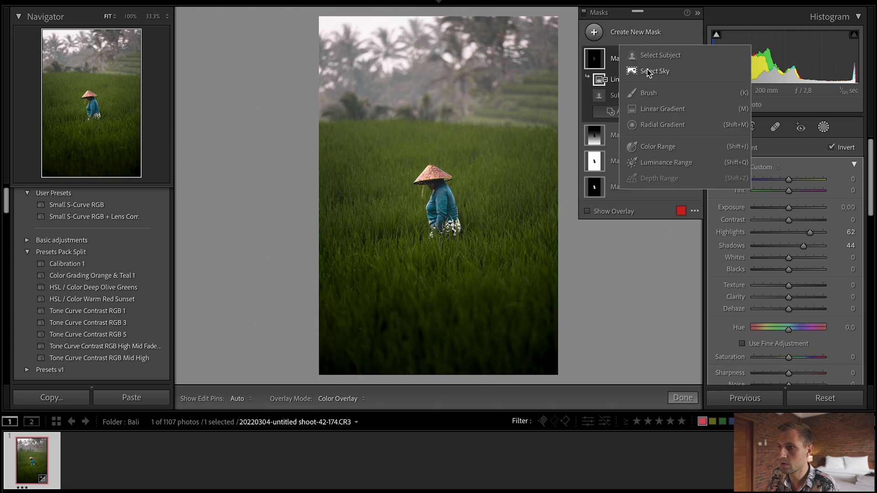
# - Make Mask 4 from the subject intersected with a horizontal gradient near her hat, Highlights −61, Shadows −80
pyautogui.click(658, 61)
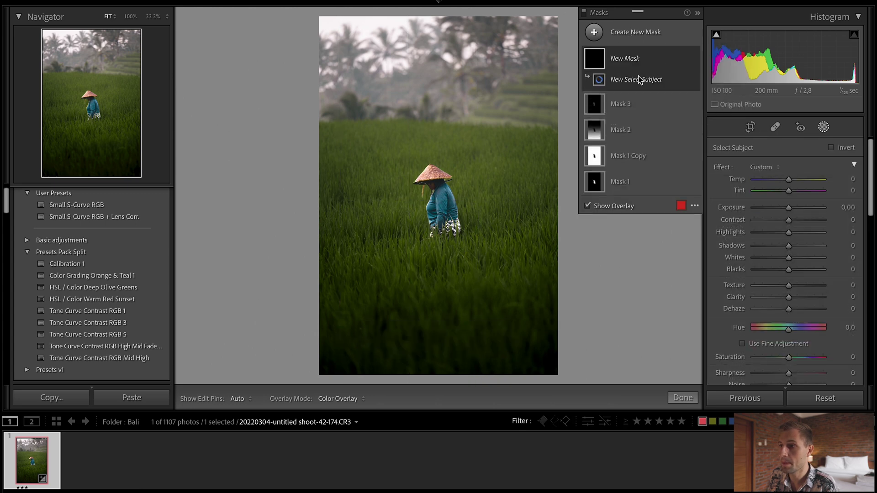
pyautogui.click(681, 79)
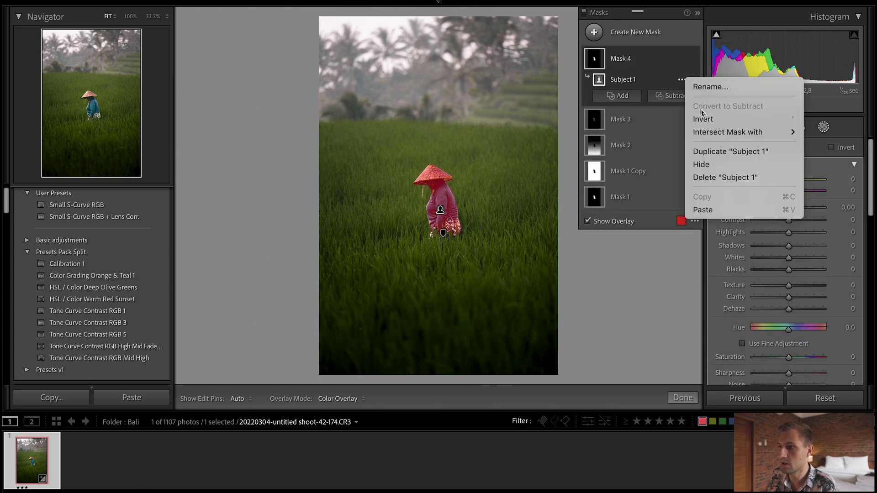
pyautogui.moveTo(717, 133)
pyautogui.click(619, 178)
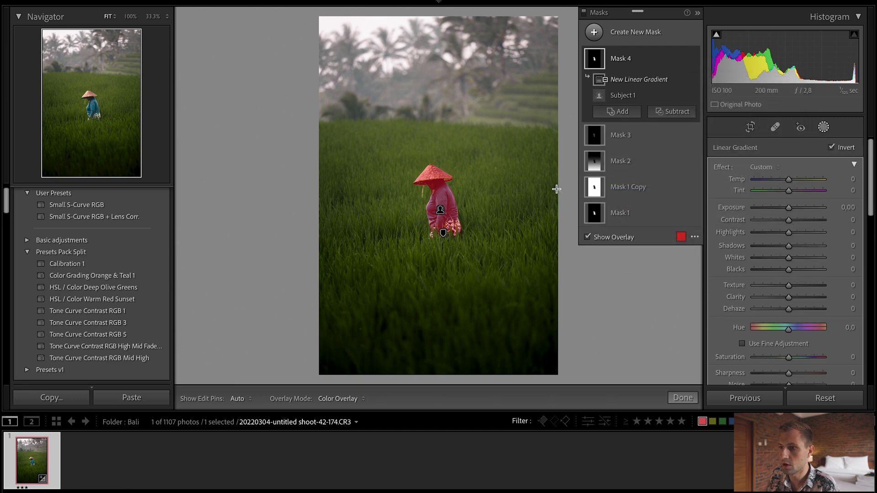
pyautogui.moveTo(539, 196); pyautogui.dragTo(405, 195)
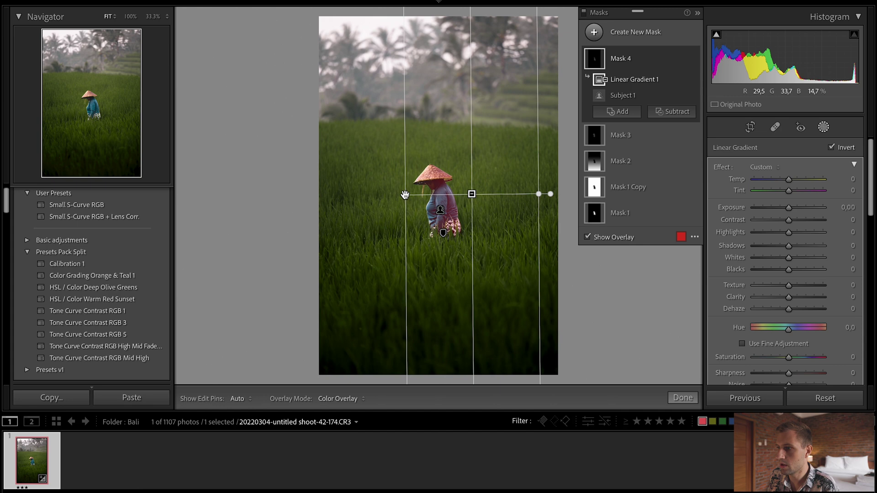
pyautogui.moveTo(789, 246); pyautogui.dragTo(767, 233)
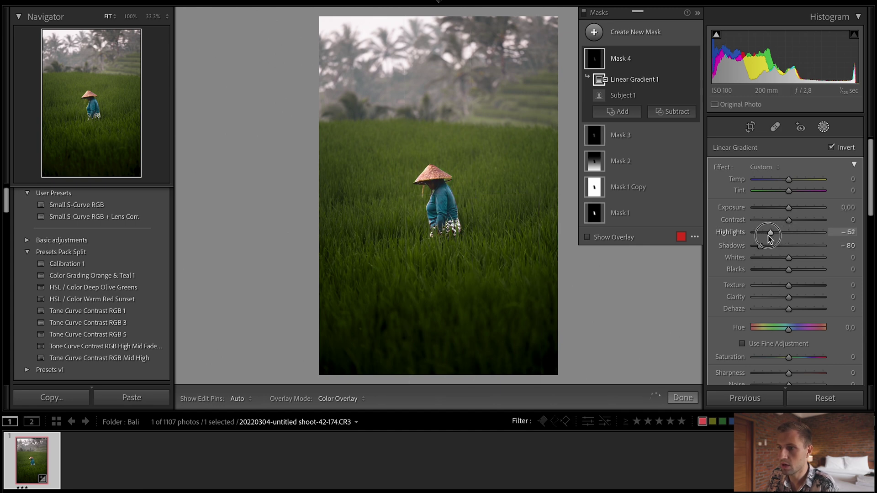
# - Compare the gradient component and Mask 3 on and off, then finish masking at full-photo view
pyautogui.press('z')
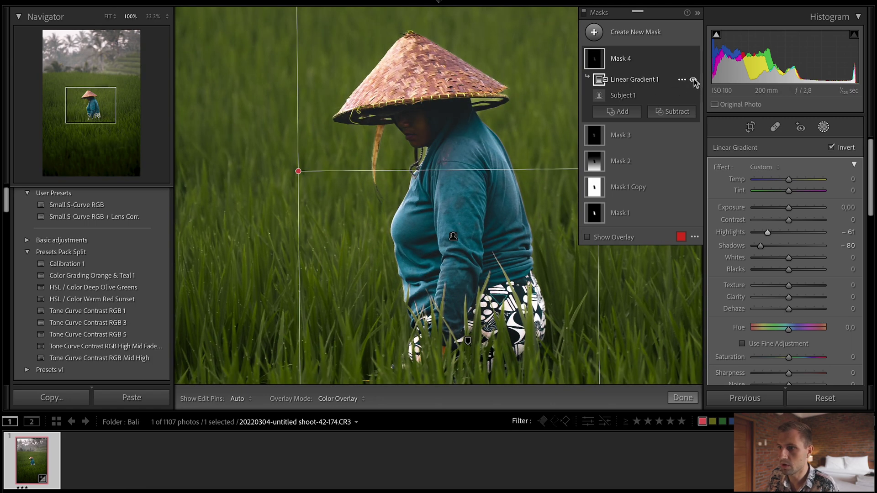
pyautogui.click(693, 59)
pyautogui.click(693, 59)
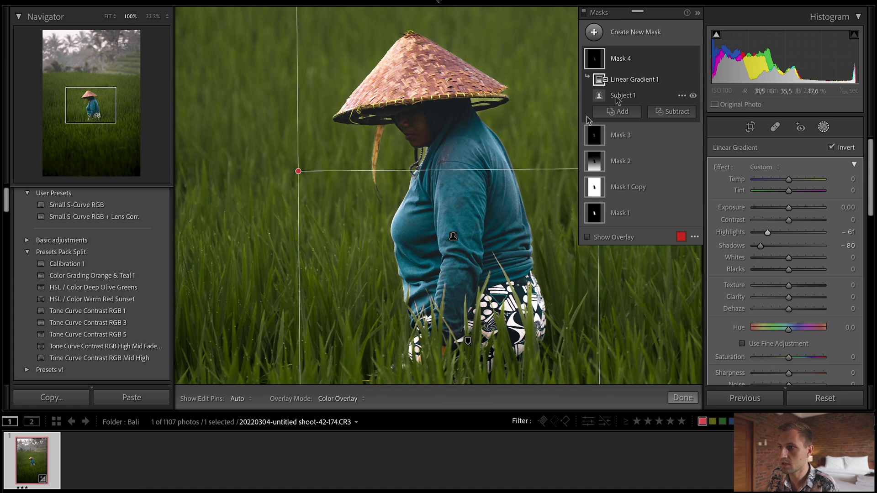
pyautogui.click(693, 136)
pyautogui.click(693, 136)
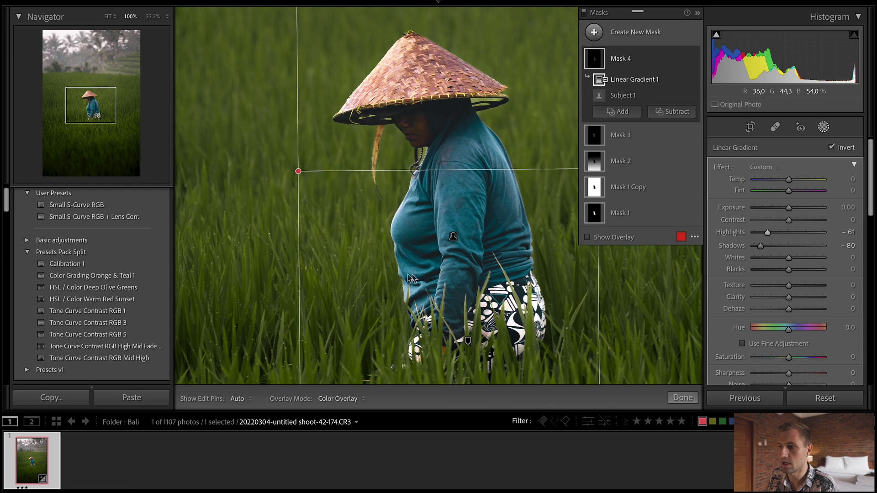
pyautogui.click(683, 398)
pyautogui.click(576, 281)
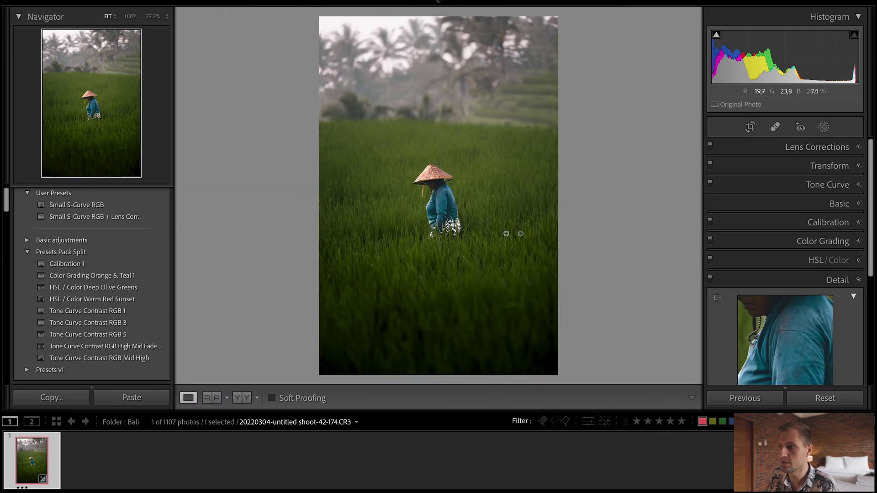
pyautogui.click(823, 127)
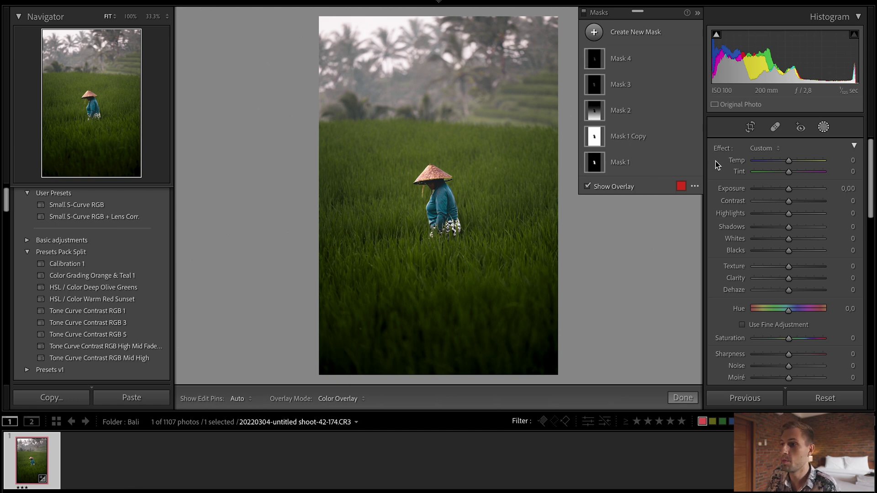
pyautogui.click(693, 162)
pyautogui.click(693, 136)
pyautogui.click(693, 111)
pyautogui.click(693, 85)
pyautogui.click(693, 59)
pyautogui.click(693, 59)
pyautogui.click(693, 58)
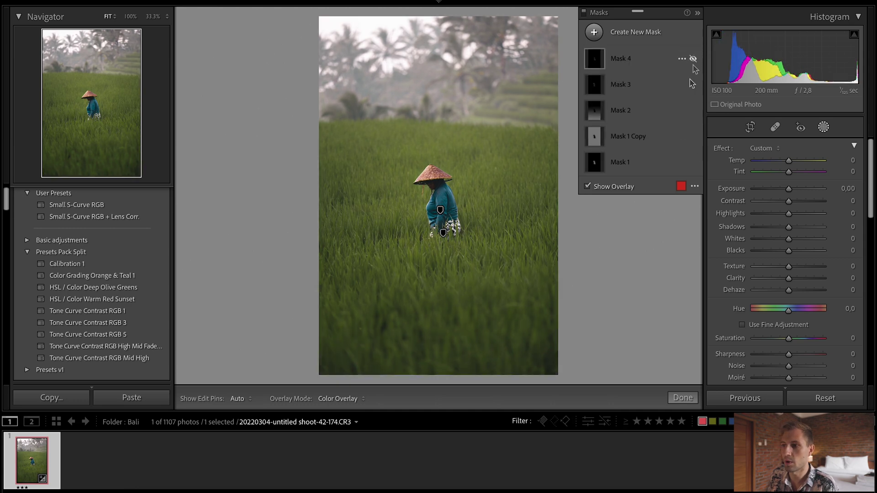
pyautogui.click(694, 163)
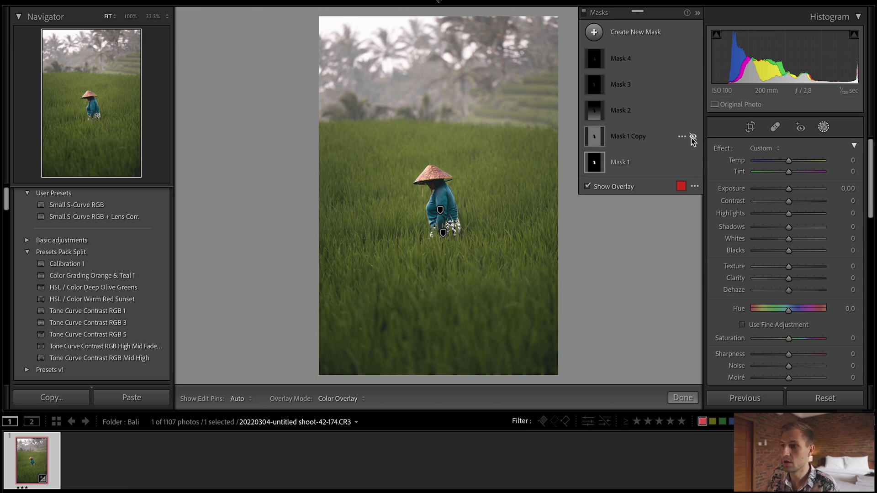
pyautogui.click(693, 137)
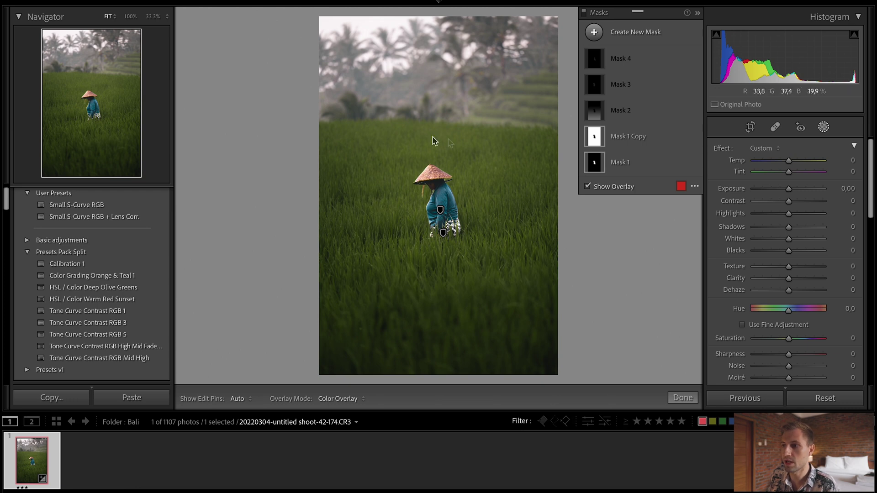
pyautogui.moveTo(595, 160)
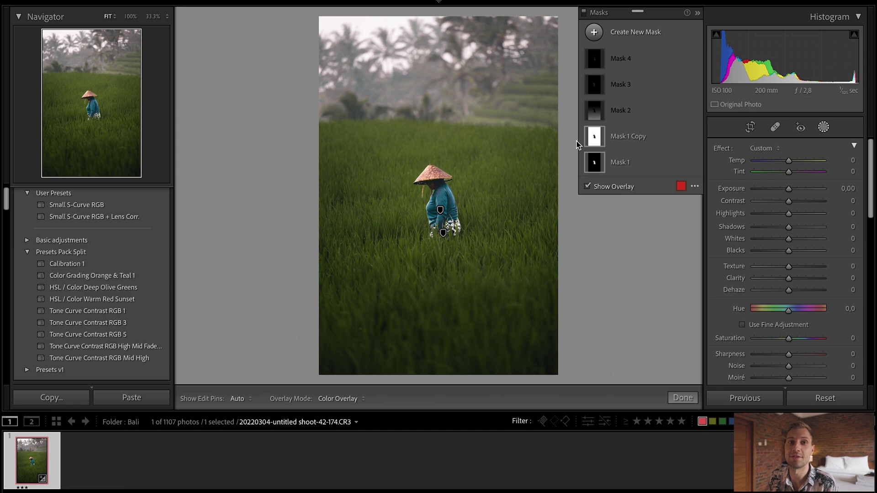
pyautogui.moveTo(673, 109)
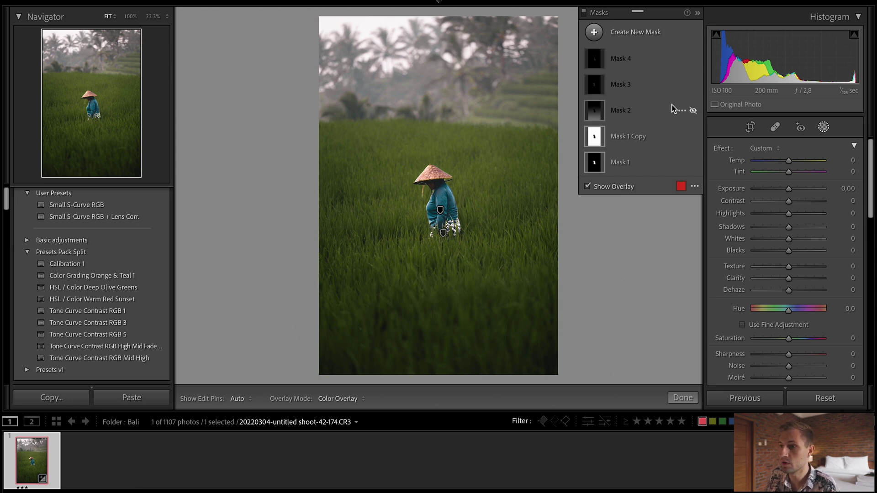
pyautogui.click(693, 111)
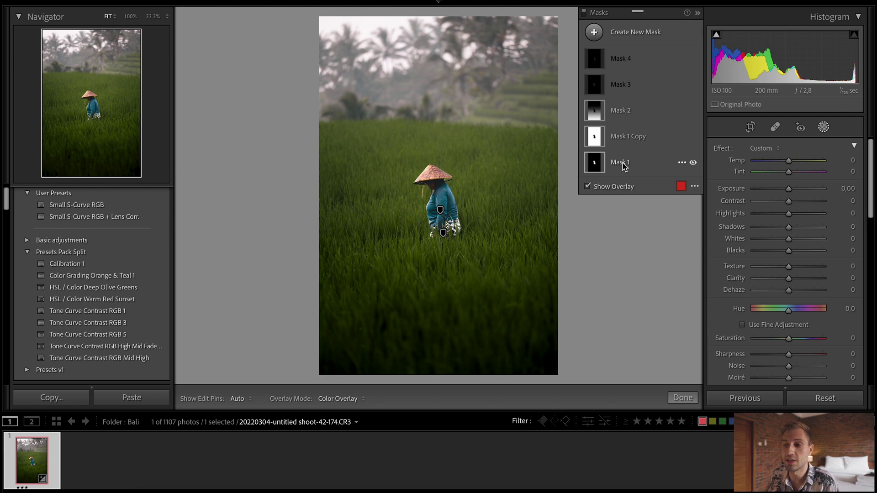
pyautogui.moveTo(651, 86)
pyautogui.moveTo(694, 60)
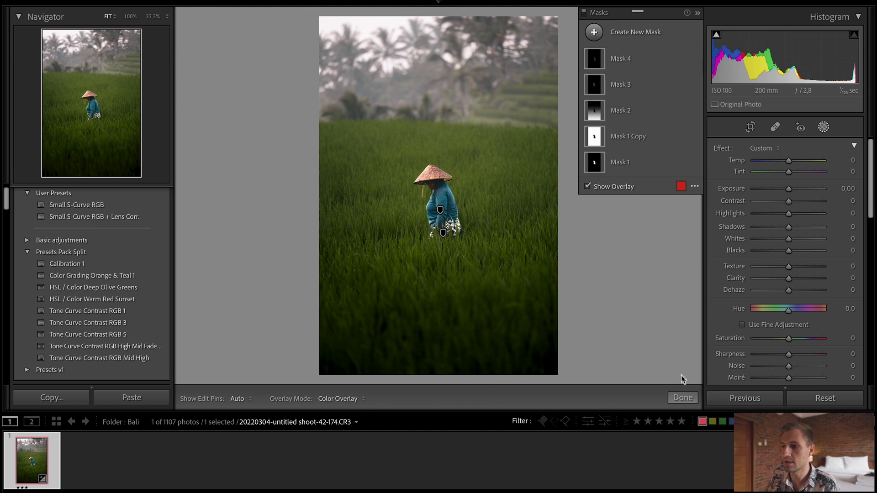
pyautogui.click(683, 398)
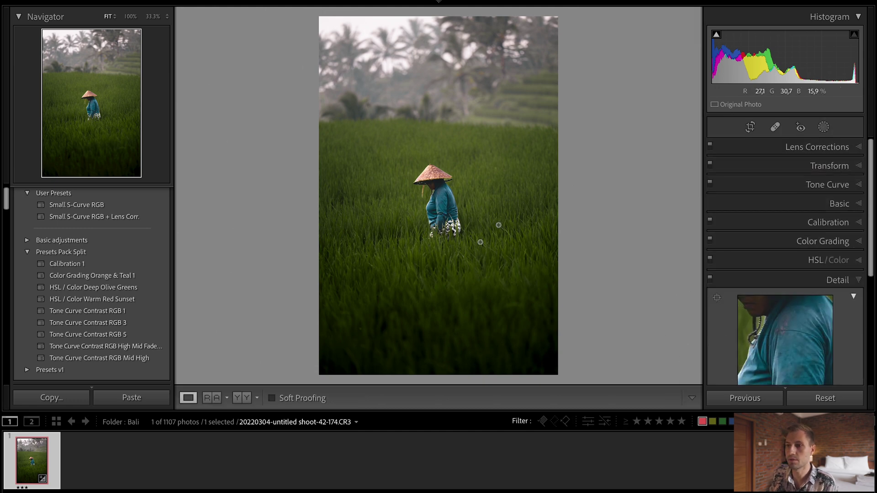